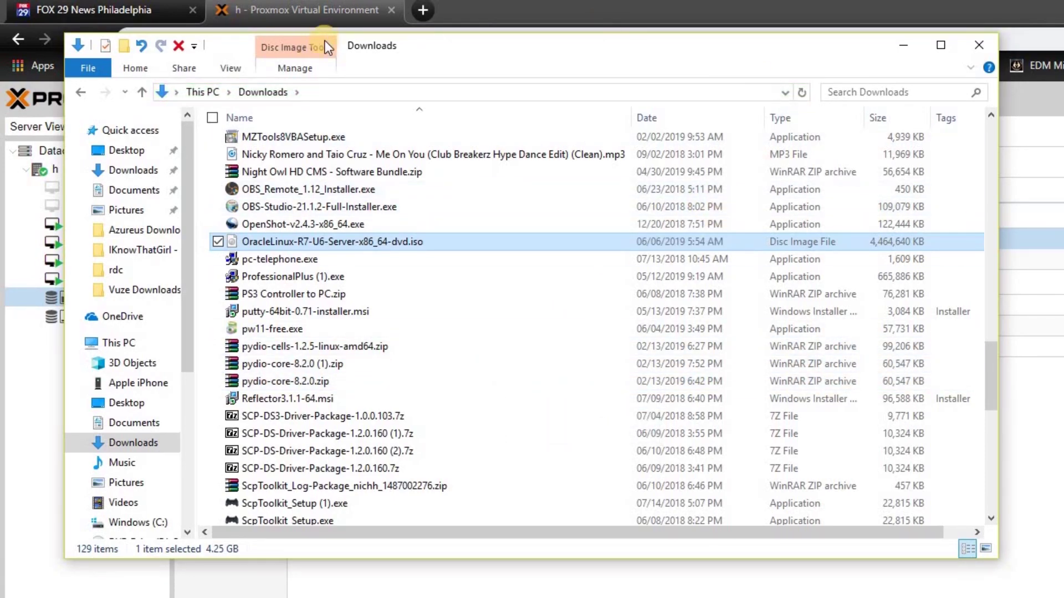
Step: Switch from the File Explorer Downloads window back to the Excel workbook
{"action": "left_click", "coordinate": [315, 15]}
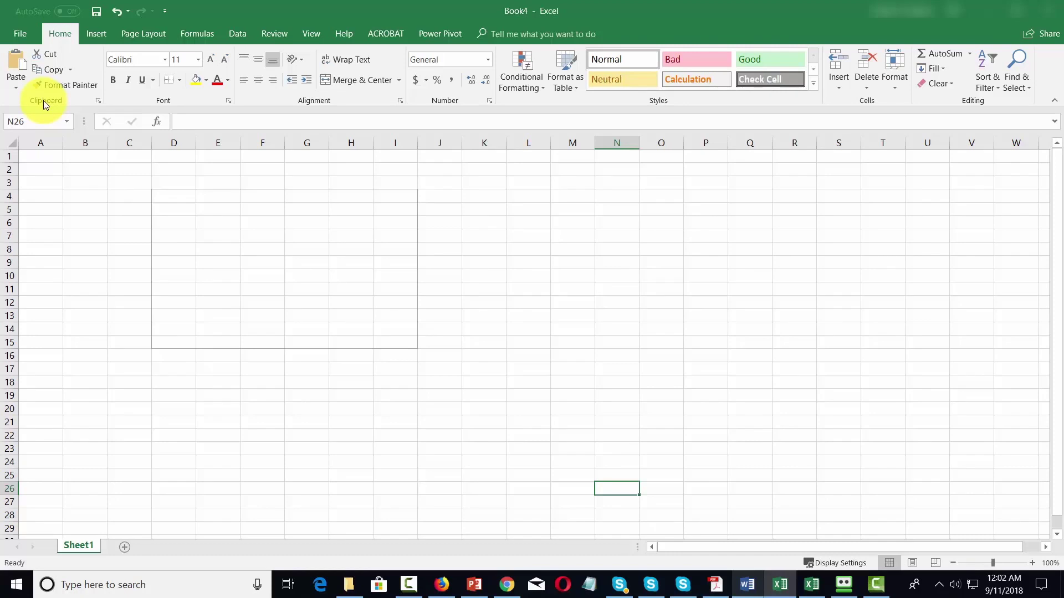
Step: Select cell A1 in the new blank workbook
{"action": "left_click", "coordinate": [45, 159]}
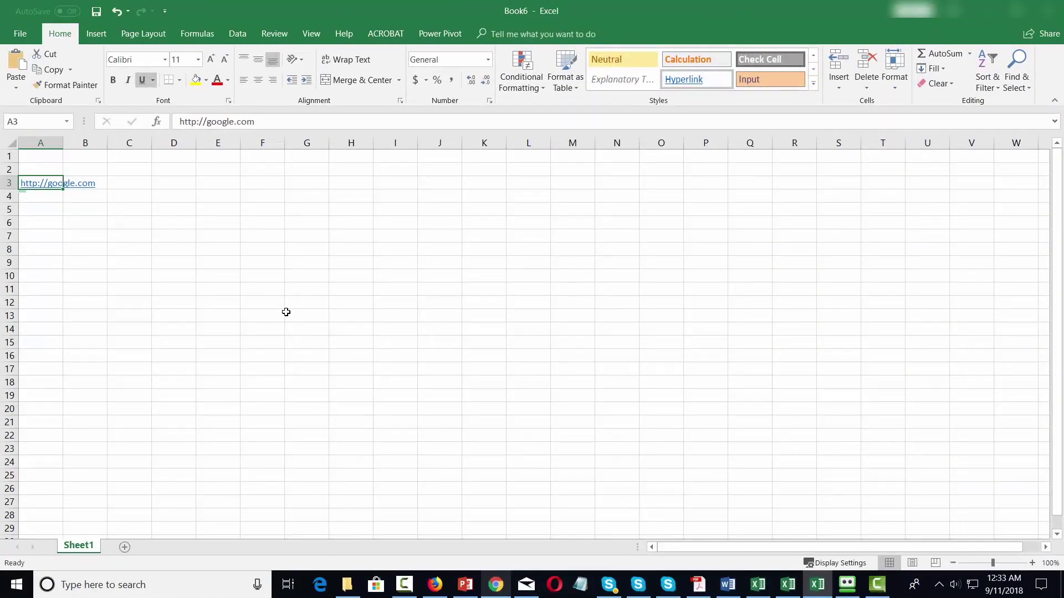
Step: Undo the last action, then make the A3 link bold, italic, not underlined, on yellow fill
{"action": "key", "text": "ctrl+z"}
{"action": "left_click", "coordinate": [113, 83]}
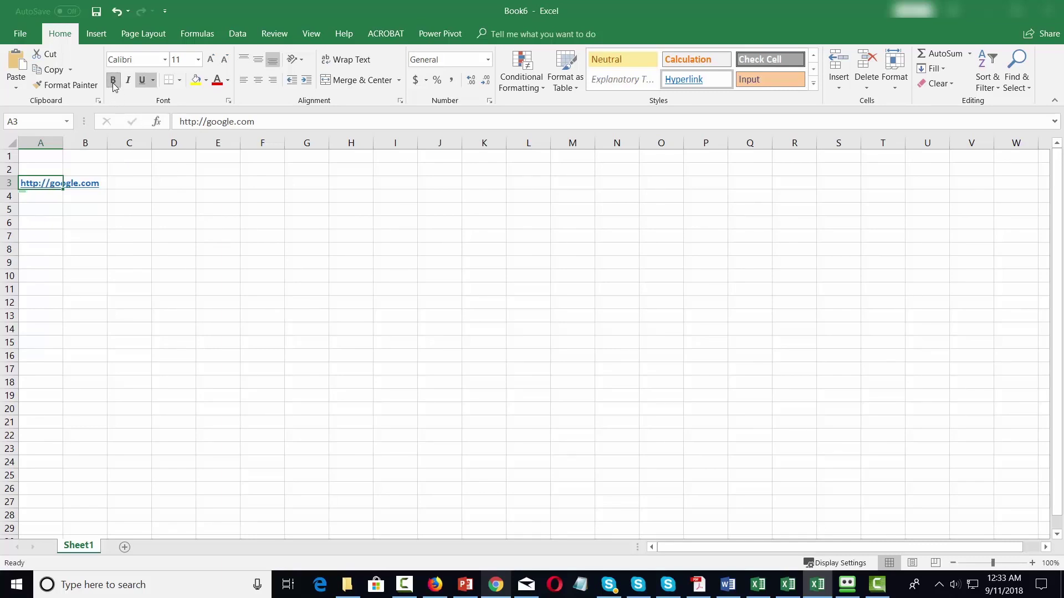
{"action": "left_click", "coordinate": [130, 82]}
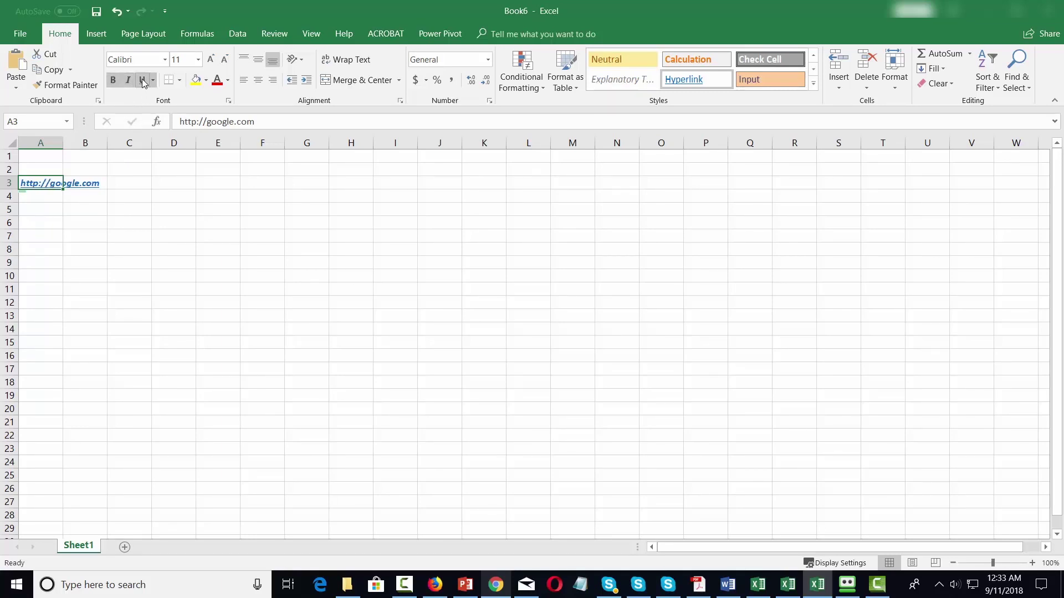
{"action": "left_click", "coordinate": [142, 81]}
{"action": "left_click", "coordinate": [195, 81]}
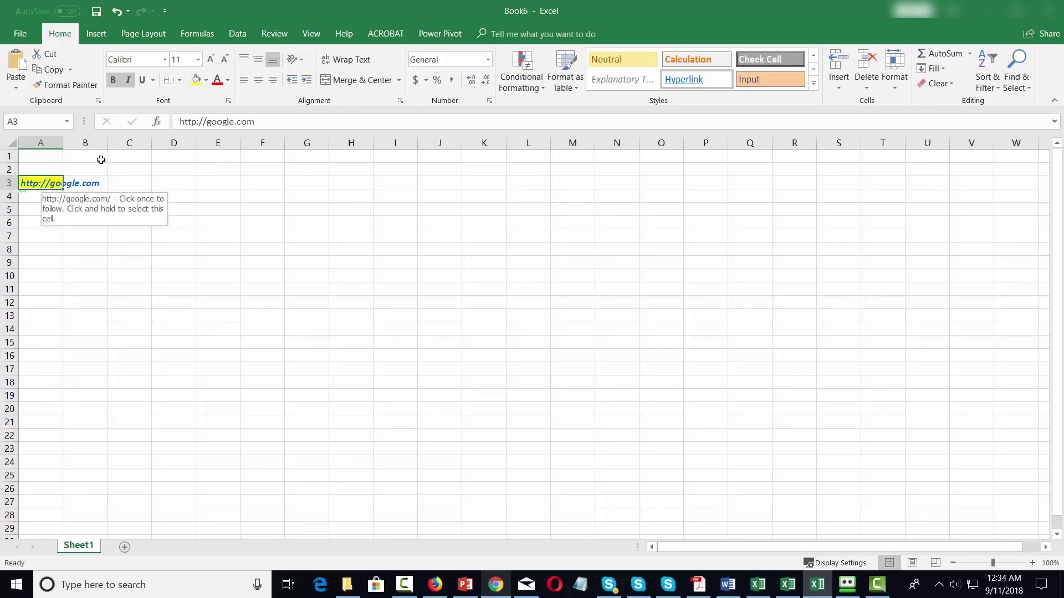
Step: Make the link text red Abadi at 18 points
{"action": "left_click", "coordinate": [227, 80]}
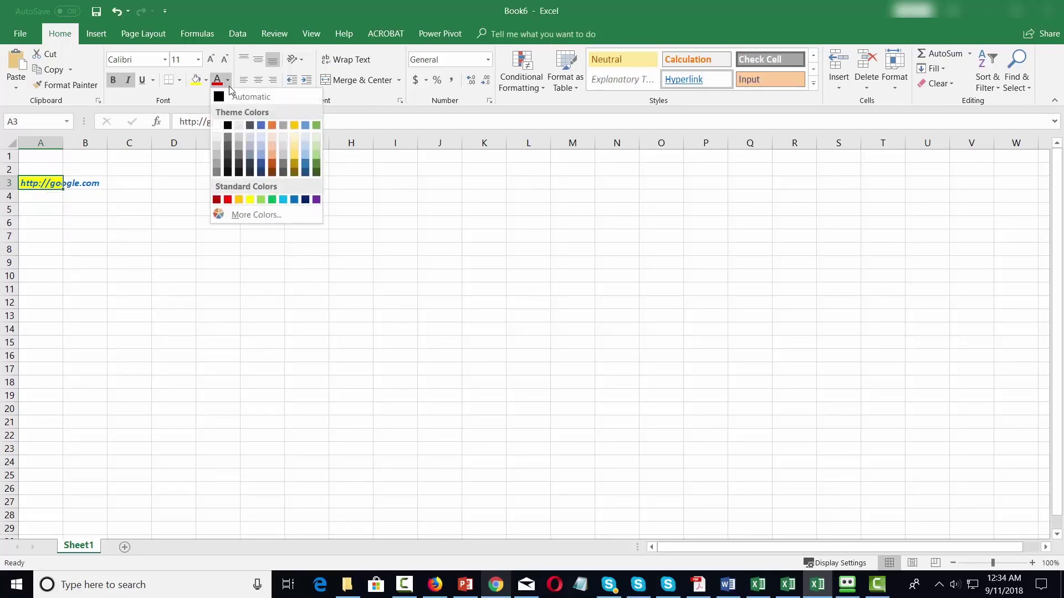
{"action": "left_click", "coordinate": [228, 199]}
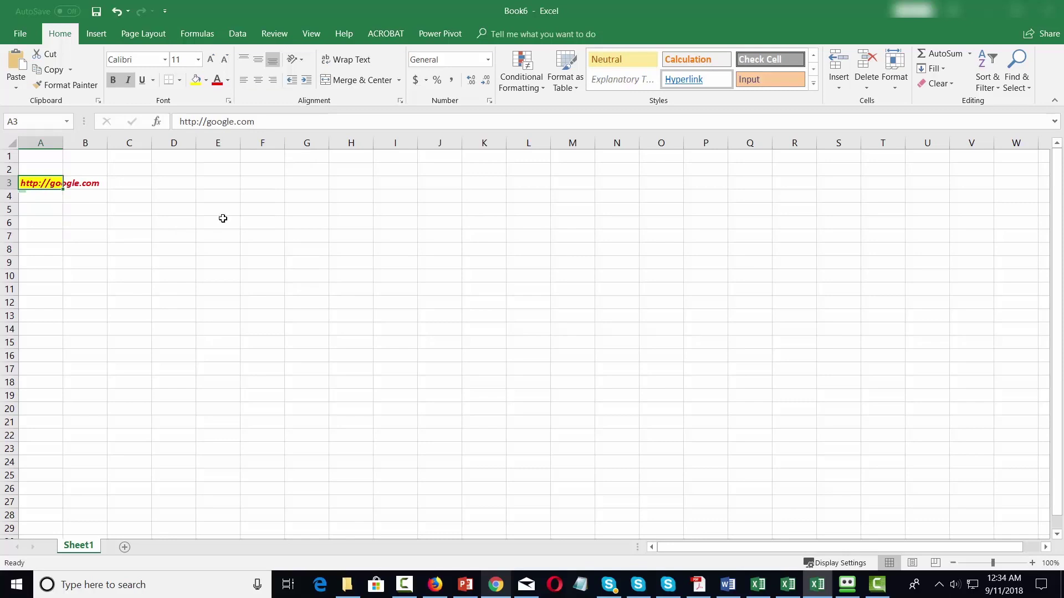
{"action": "left_click", "coordinate": [164, 59]}
{"action": "left_click", "coordinate": [133, 154]}
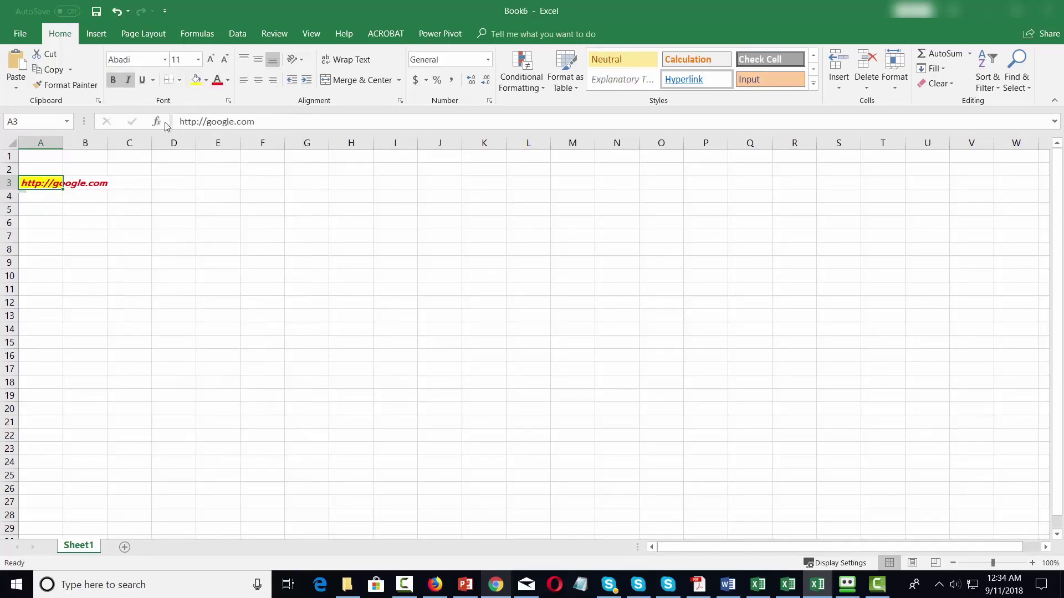
{"action": "left_click", "coordinate": [198, 59]}
{"action": "left_click", "coordinate": [176, 163]}
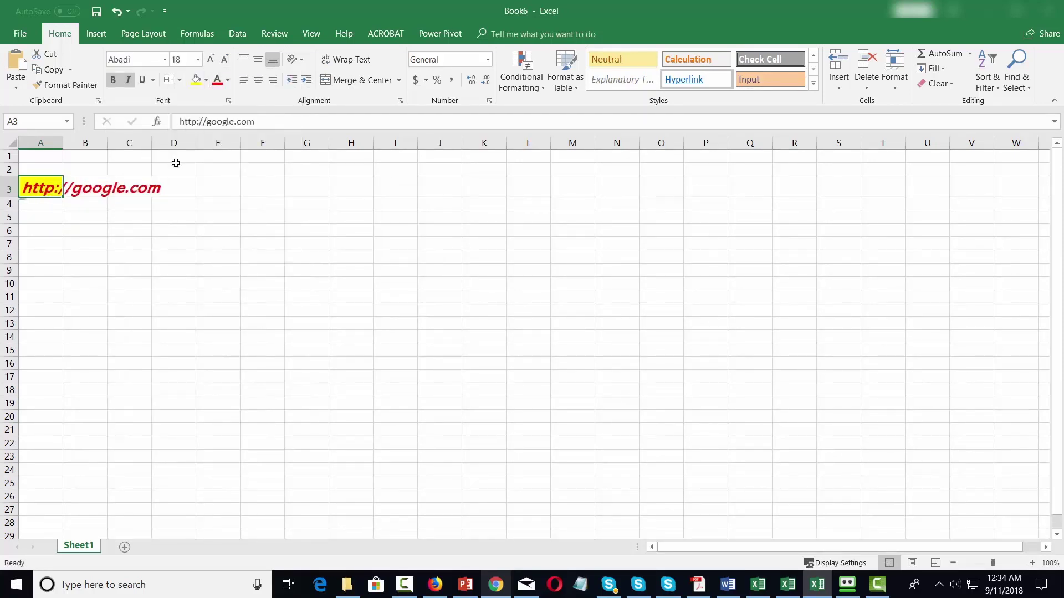
{"action": "left_click_drag", "start_coordinate": [63, 144], "coordinate": [63, 144]}
Step: Widen column A and try Center, Align Right, then Align Left on the link
{"action": "double_click", "coordinate": [63, 145]}
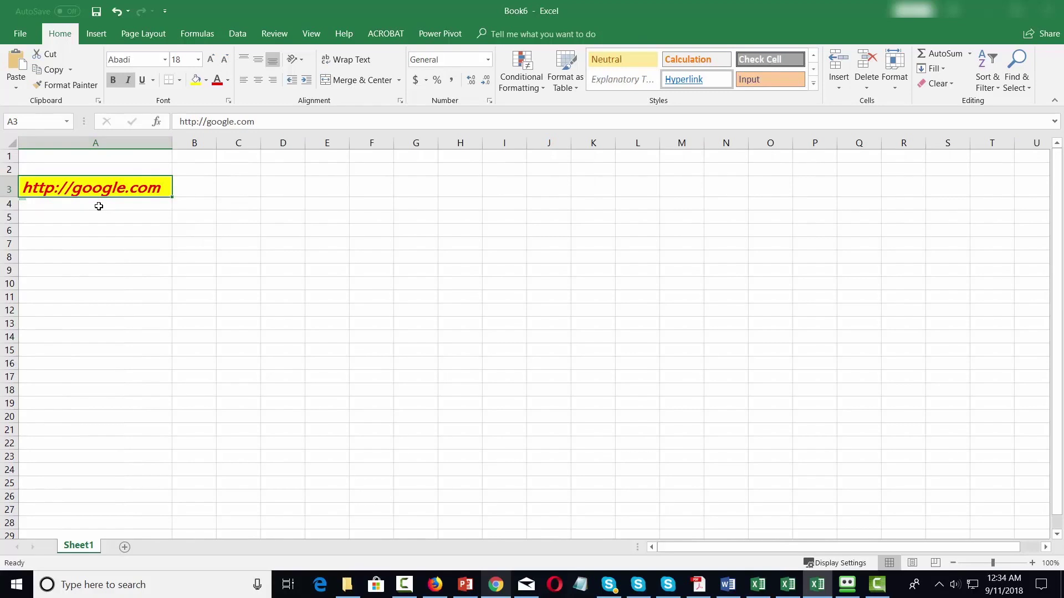
{"action": "left_click_drag", "start_coordinate": [172, 143], "coordinate": [268, 143]}
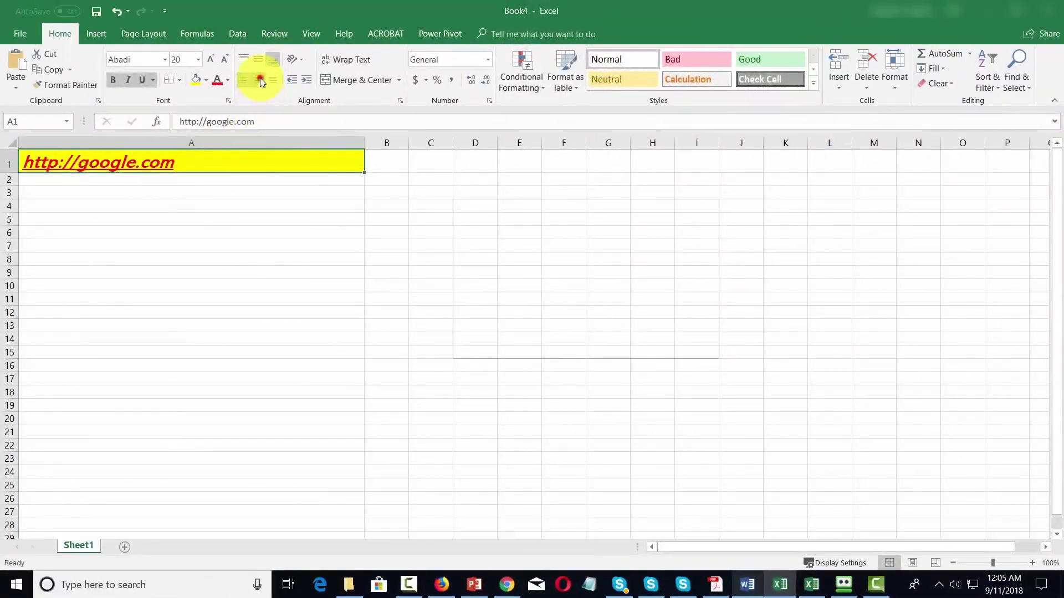
{"action": "left_click", "coordinate": [260, 78]}
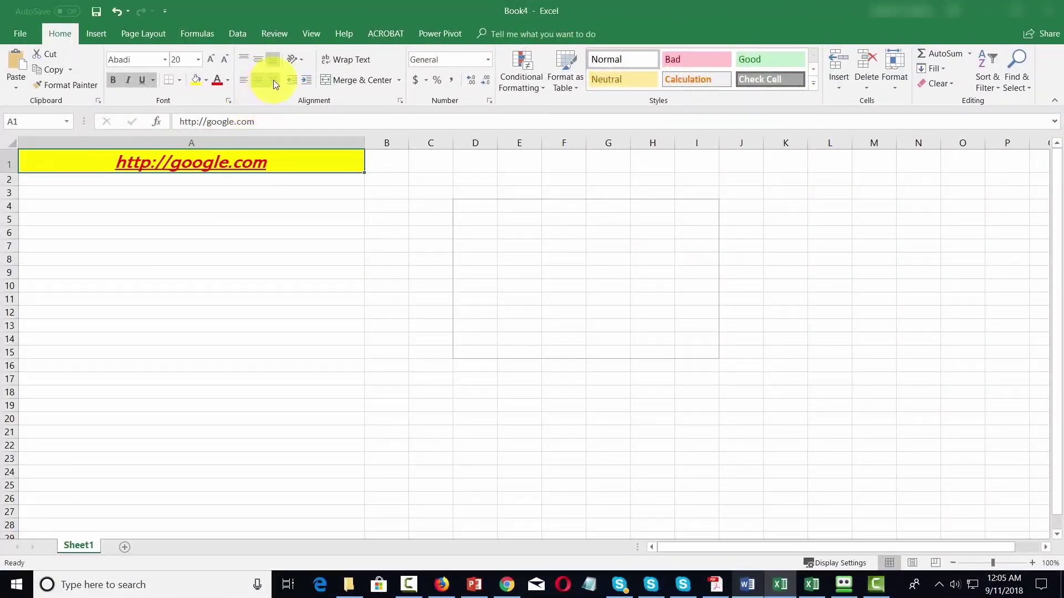
{"action": "left_click", "coordinate": [274, 80]}
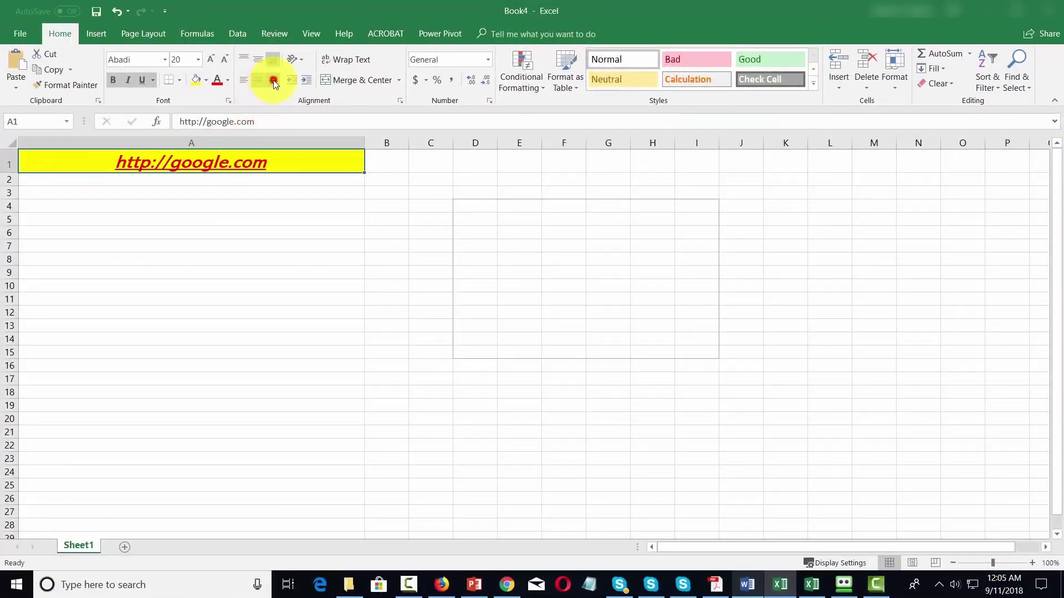
{"action": "left_click", "coordinate": [242, 81]}
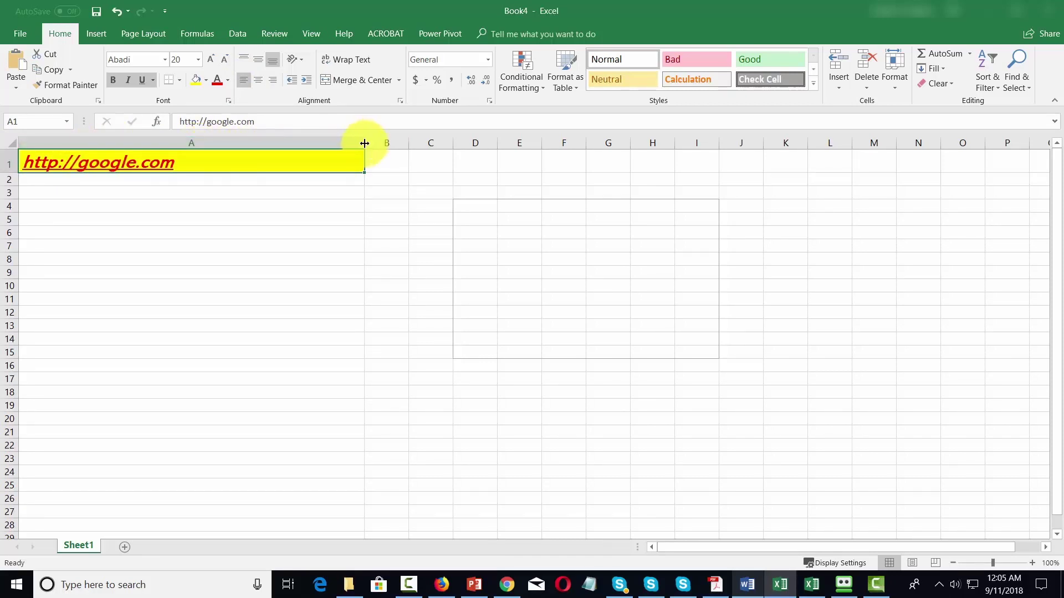
Step: Narrow column A, autofit it to the link, then widen it considerably again
{"action": "left_click_drag", "start_coordinate": [365, 143], "coordinate": [119, 142]}
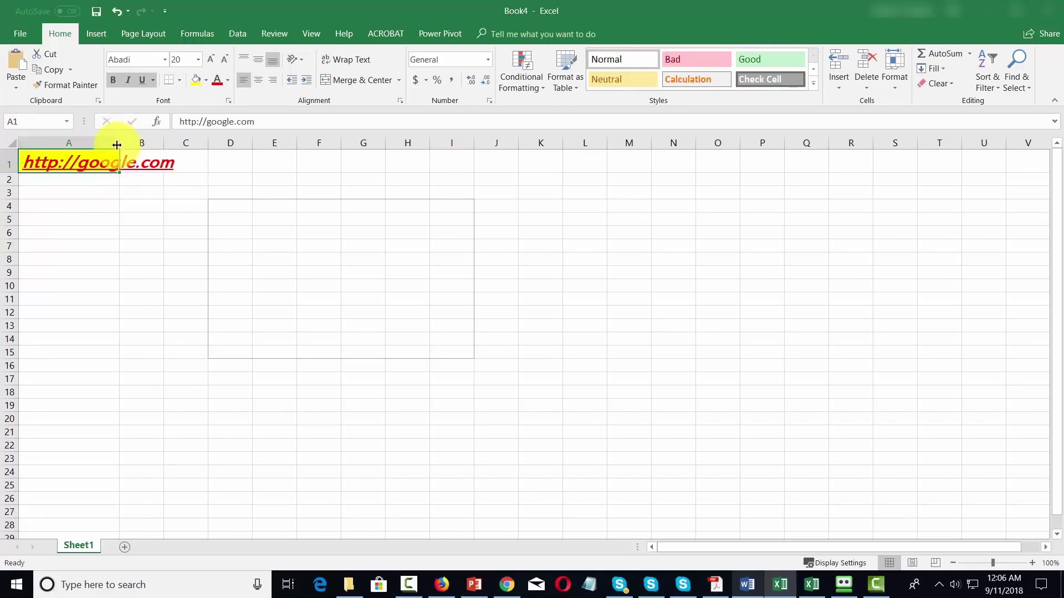
{"action": "double_click", "coordinate": [118, 144]}
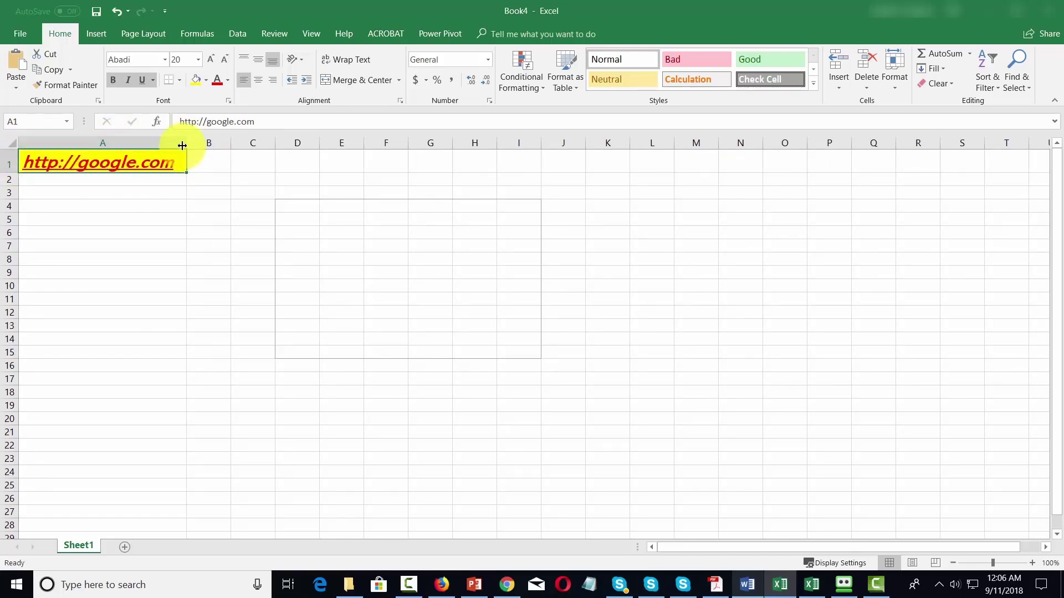
{"action": "left_click_drag", "start_coordinate": [187, 144], "coordinate": [331, 145]}
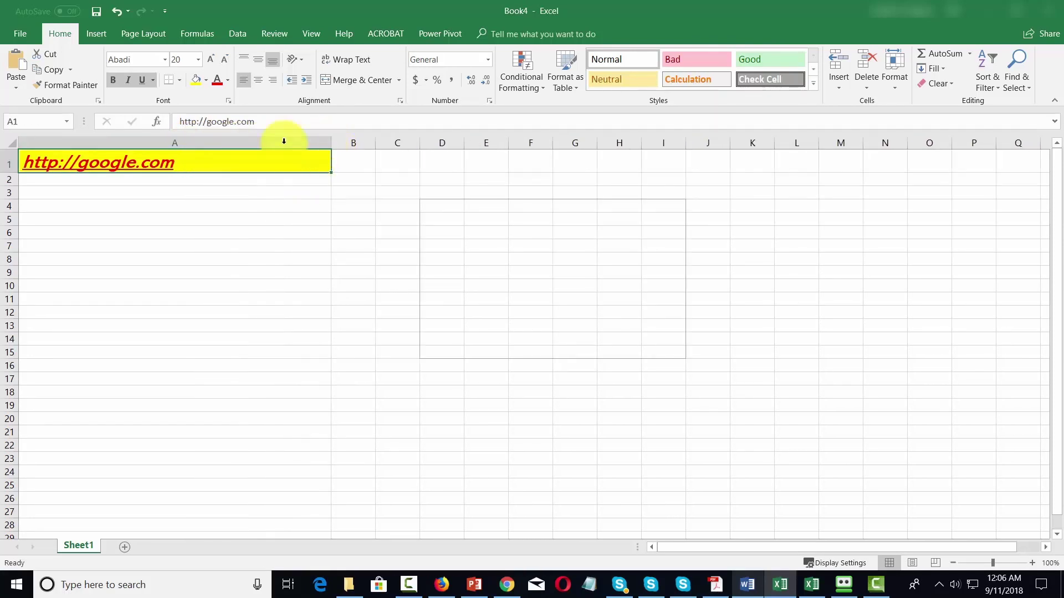
Step: Center the A1 link and enter 67, 67, 56 and 45 into D1 through D4
{"action": "left_click", "coordinate": [257, 82]}
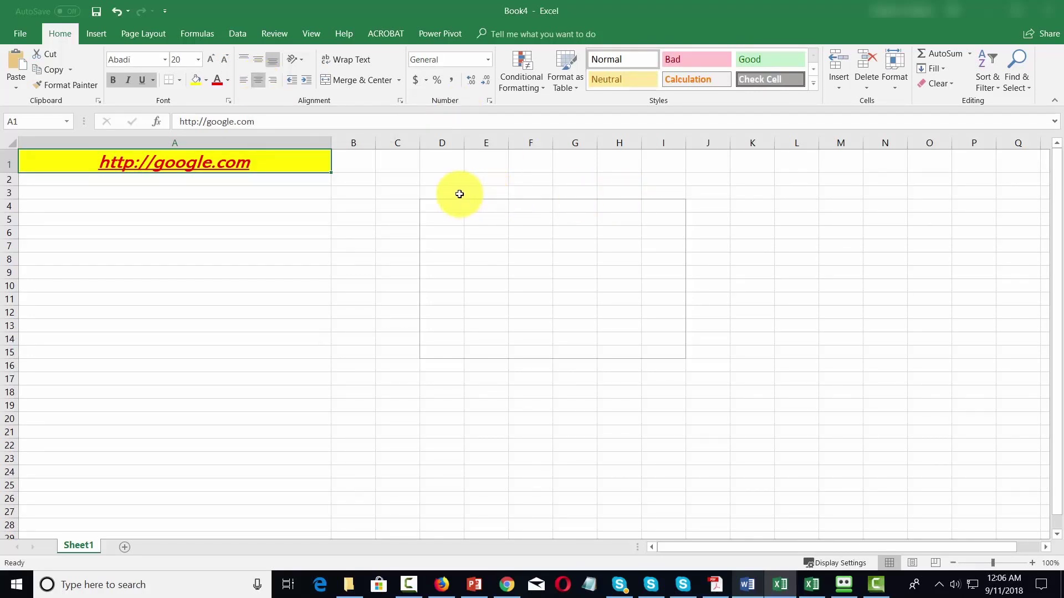
{"action": "left_click", "coordinate": [442, 164]}
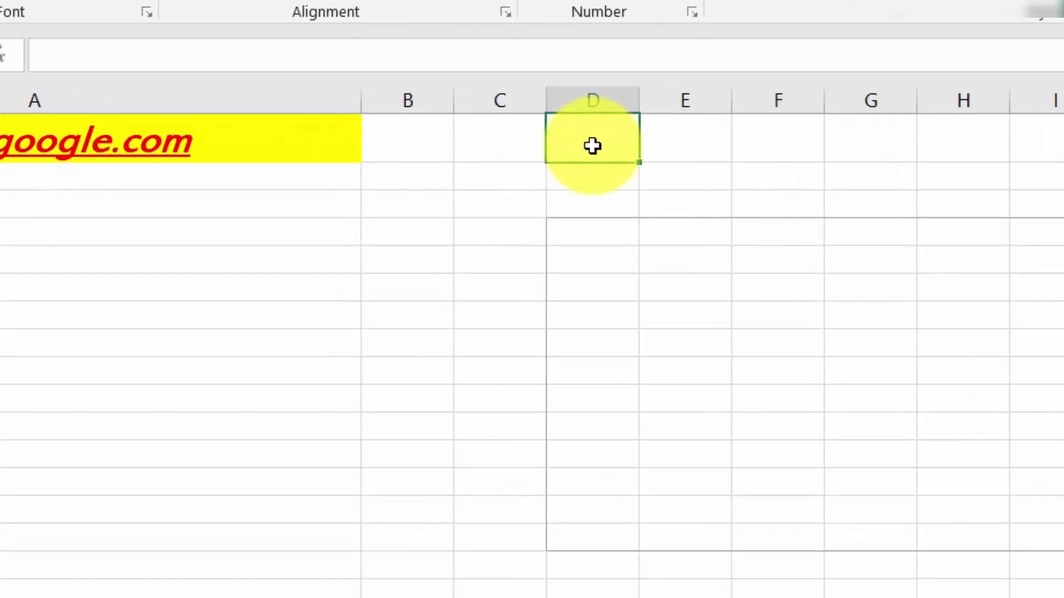
{"action": "type", "text": "67"}
{"action": "key", "text": "Return"}
{"action": "type", "text": "67"}
{"action": "key", "text": "Return"}
{"action": "type", "text": "56"}
{"action": "key", "text": "Return"}
{"action": "type", "text": "45"}
{"action": "key", "text": "Return"}
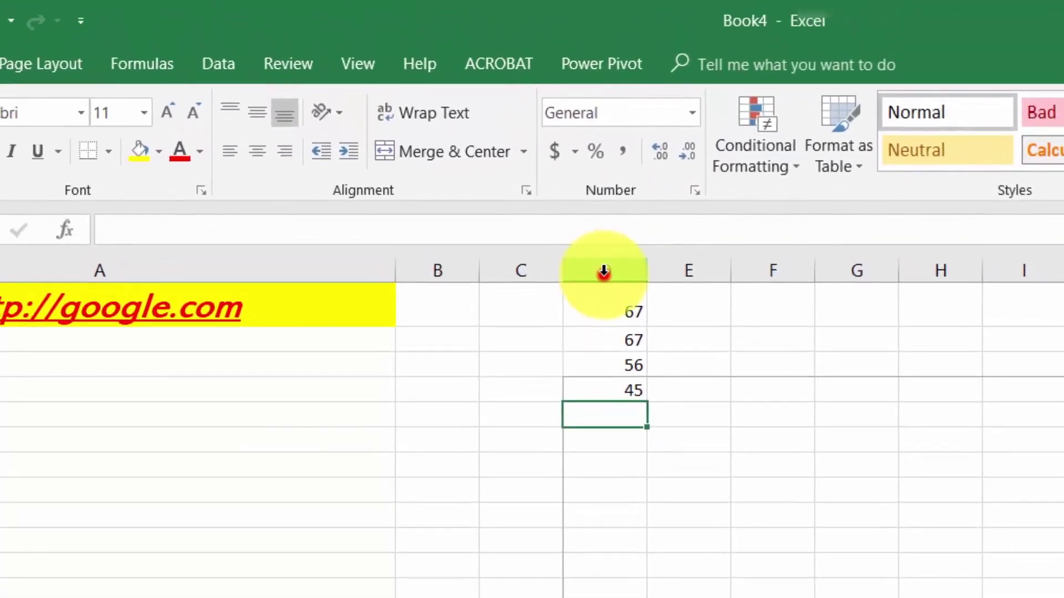
{"action": "left_click", "coordinate": [594, 118]}
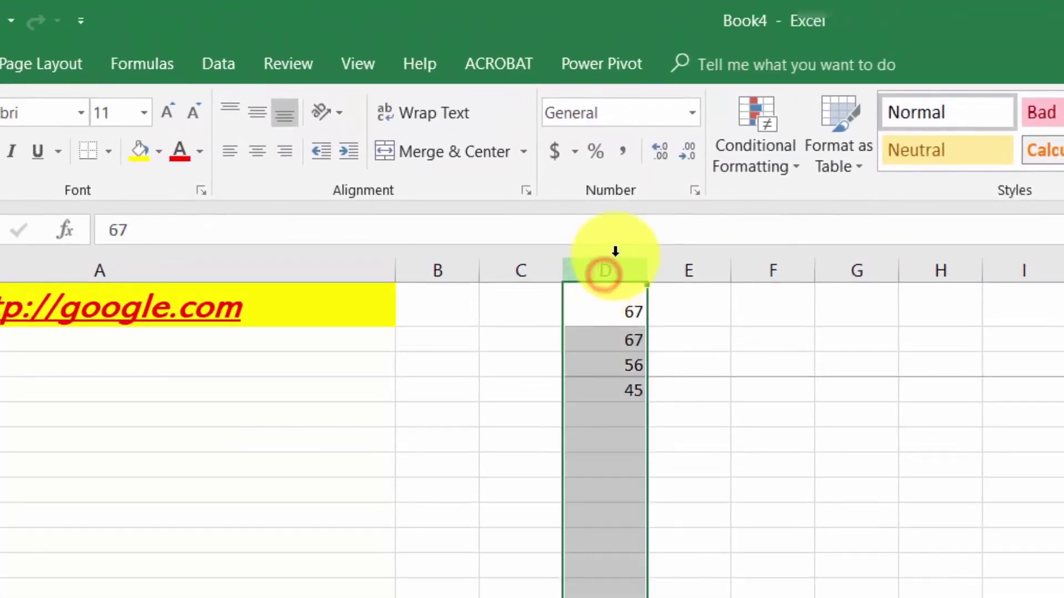
Step: Preview column D as Currency and Short Date, then apply the Fraction number format
{"action": "left_click", "coordinate": [692, 115]}
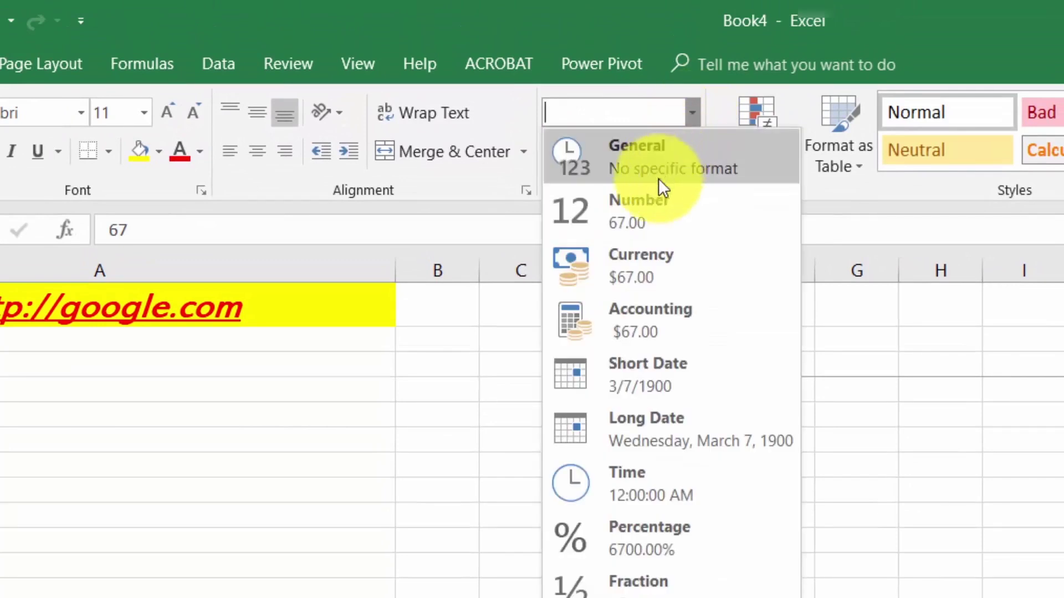
{"action": "left_click", "coordinate": [637, 257]}
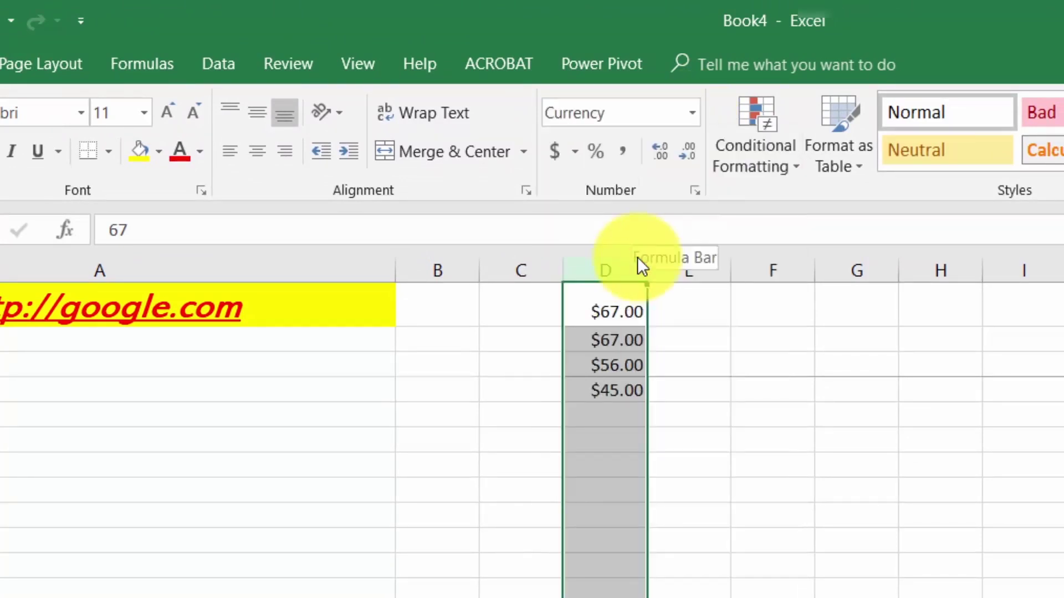
{"action": "left_click", "coordinate": [690, 113]}
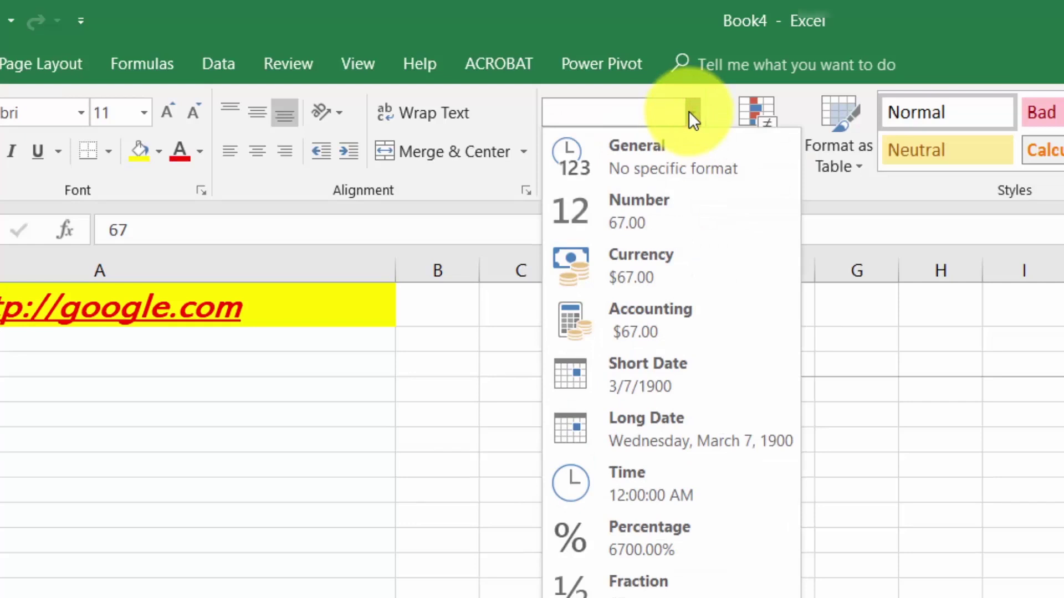
{"action": "left_click", "coordinate": [650, 370]}
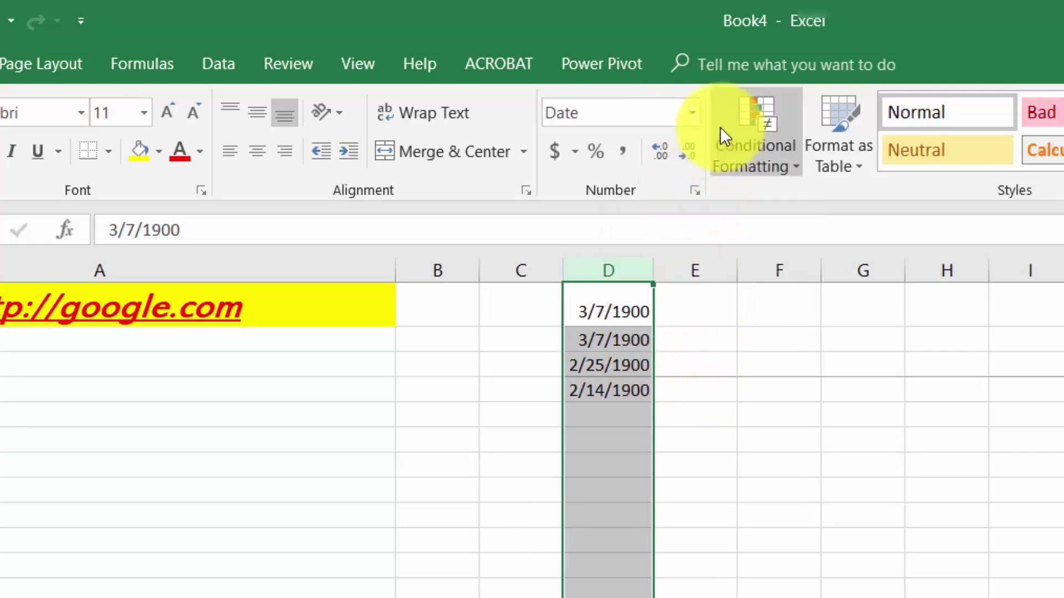
{"action": "left_click", "coordinate": [693, 113]}
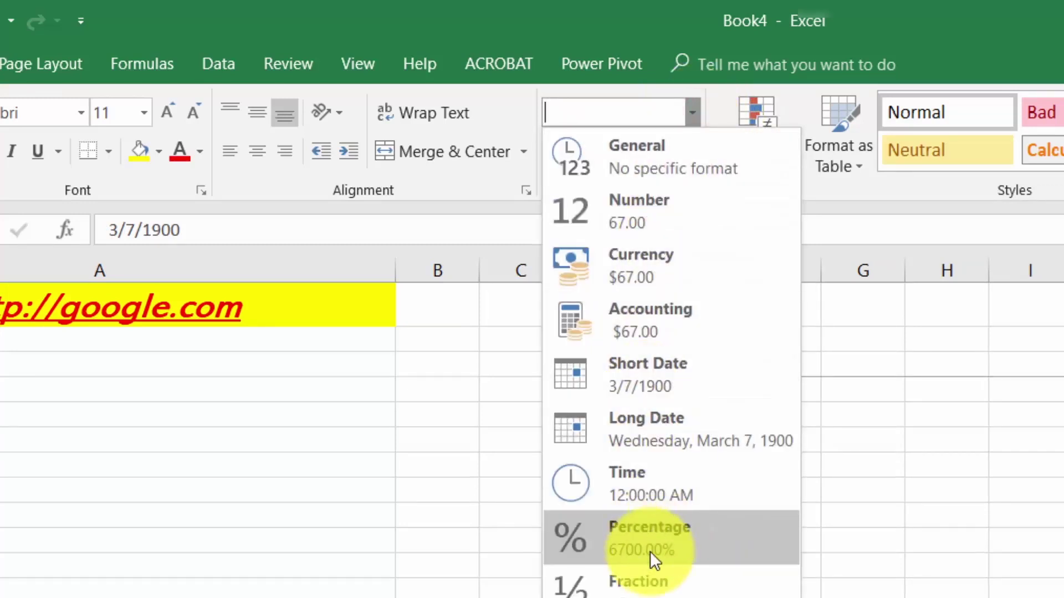
{"action": "left_click", "coordinate": [649, 581]}
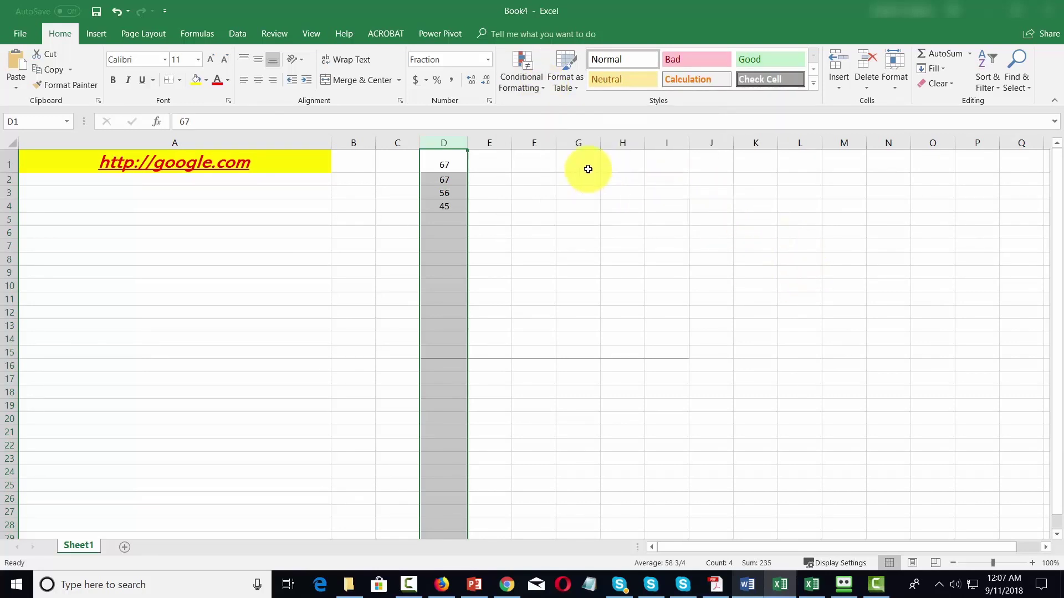
{"action": "left_click", "coordinate": [588, 169]}
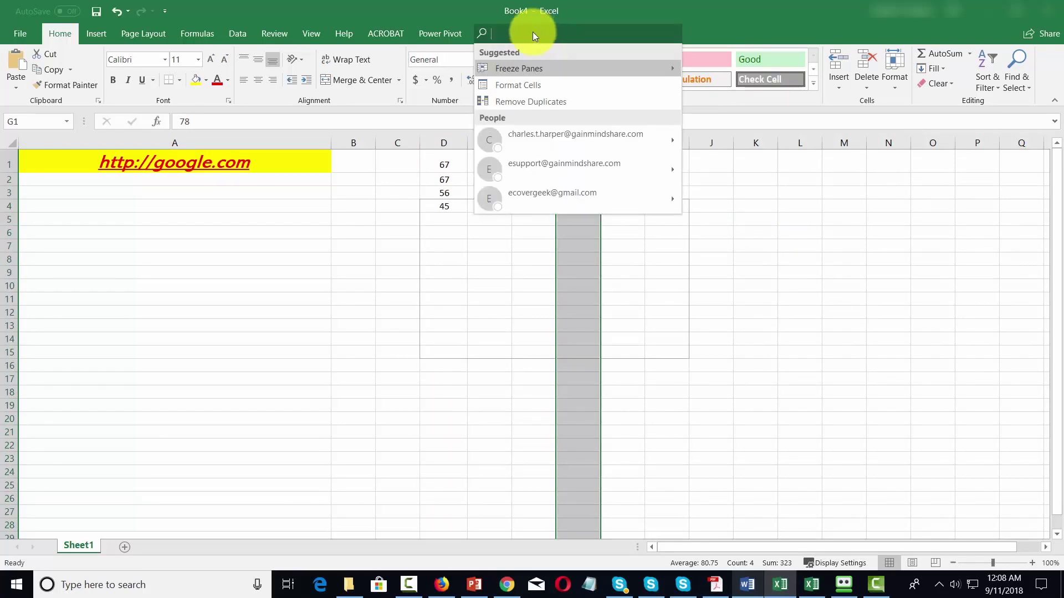
Step: Add a Greater Than 77 highlight rule with Light Red Fill to column G
{"action": "left_click", "coordinate": [640, 7]}
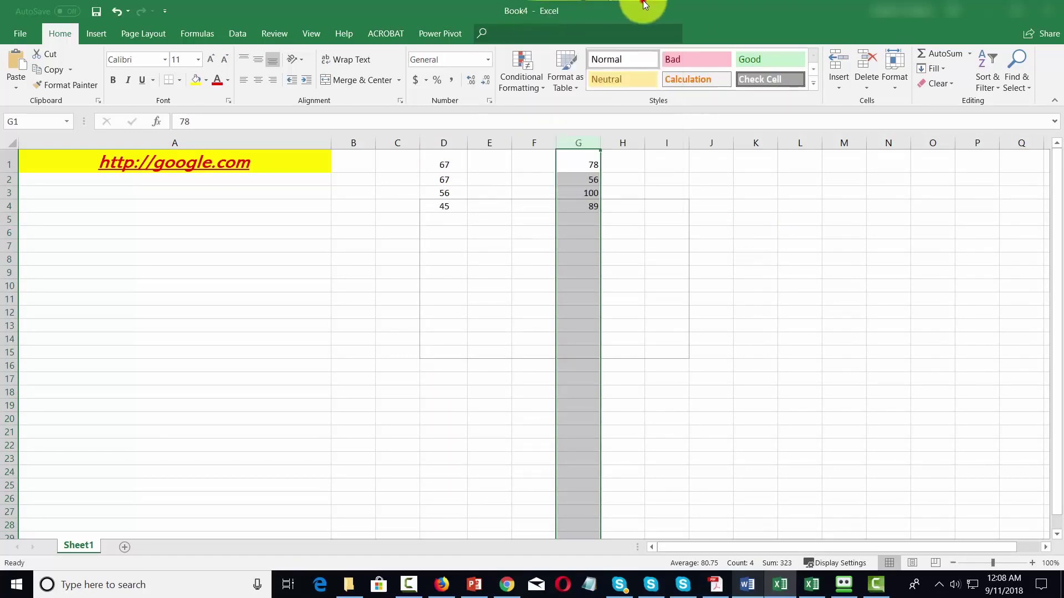
{"action": "left_click", "coordinate": [542, 90]}
{"action": "mouse_move", "coordinate": [543, 104]}
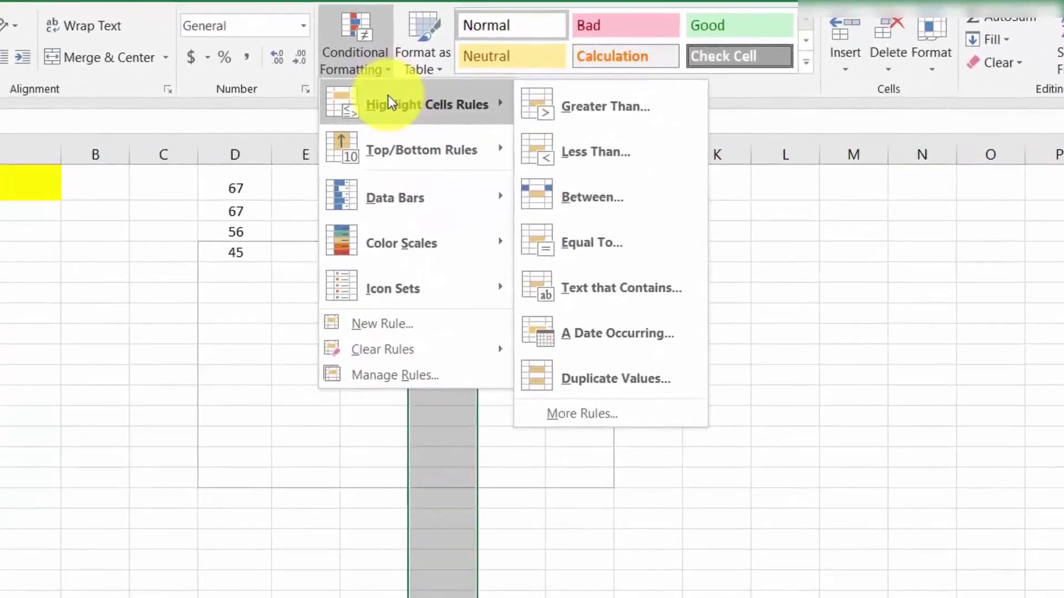
{"action": "left_click", "coordinate": [542, 106]}
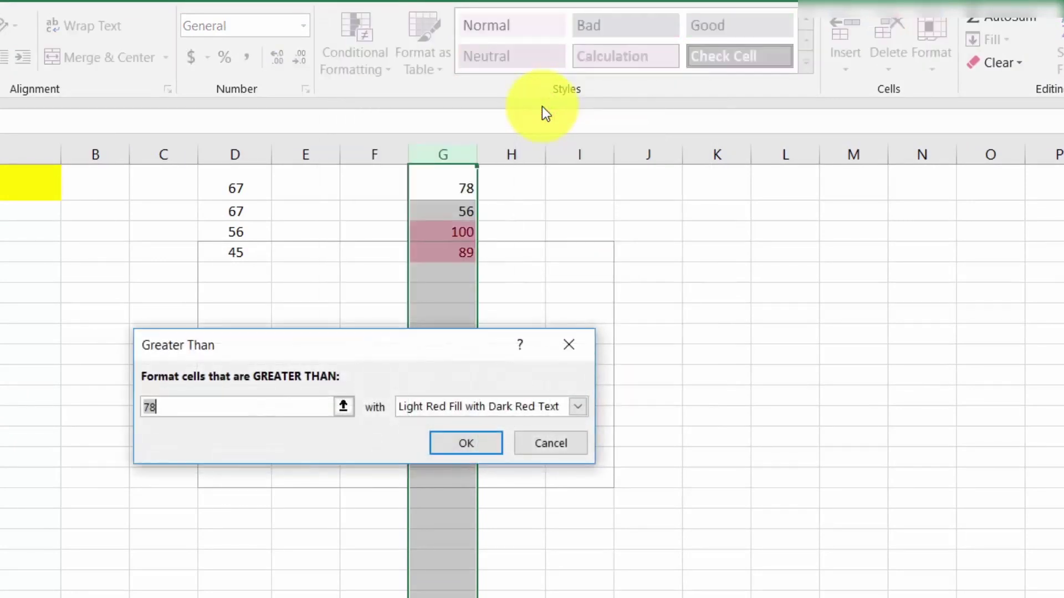
{"action": "type", "text": "77"}
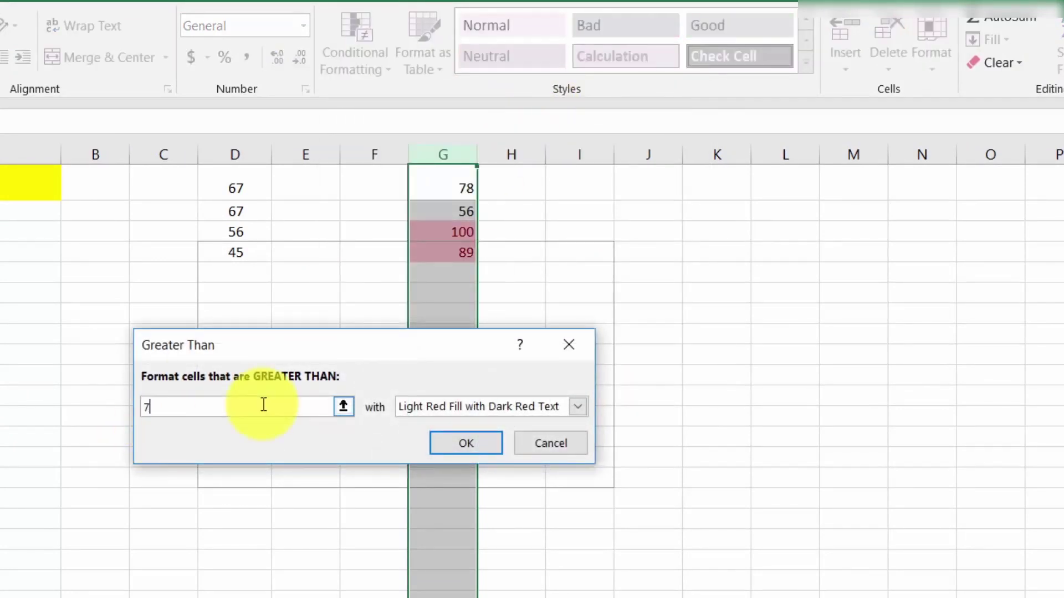
{"action": "left_click", "coordinate": [577, 407]}
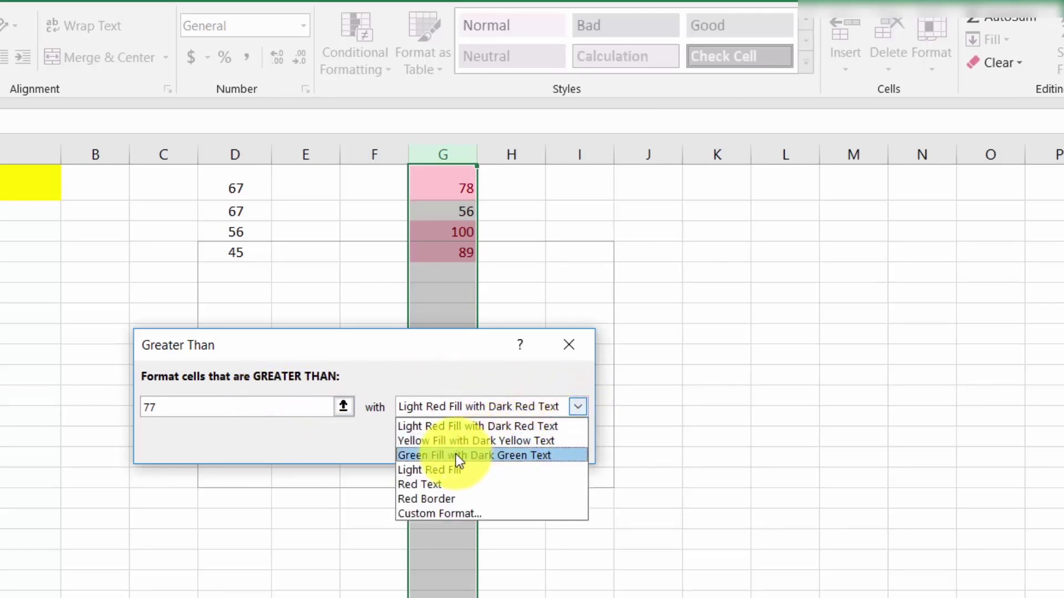
{"action": "left_click", "coordinate": [448, 469]}
{"action": "key", "text": "Return"}
{"action": "left_click_drag", "start_coordinate": [512, 269], "coordinate": [580, 576]}
{"action": "left_click", "coordinate": [641, 366]}
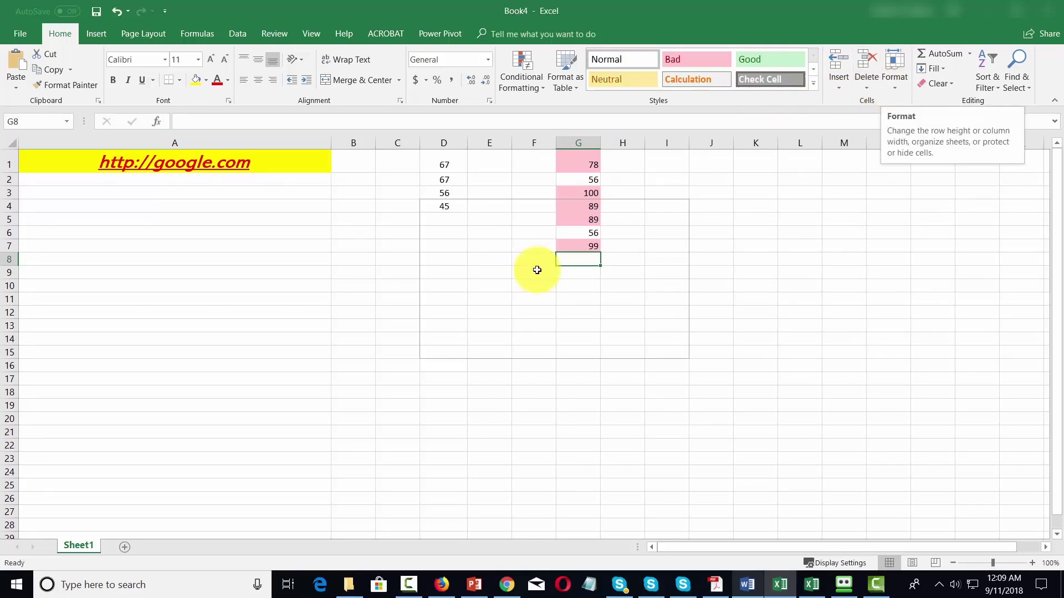
Step: Insert a blank row at row 9, then insert and delete a sheet row at row 6
{"action": "left_click", "coordinate": [11, 274]}
{"action": "key", "text": "ctrl+shift+plus"}
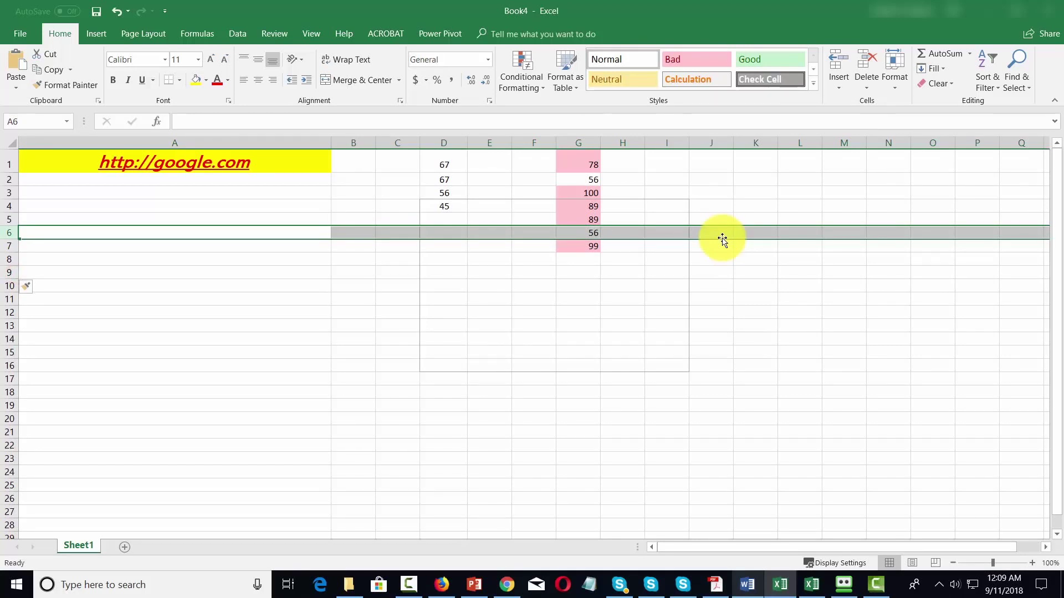
{"action": "left_click", "coordinate": [840, 88]}
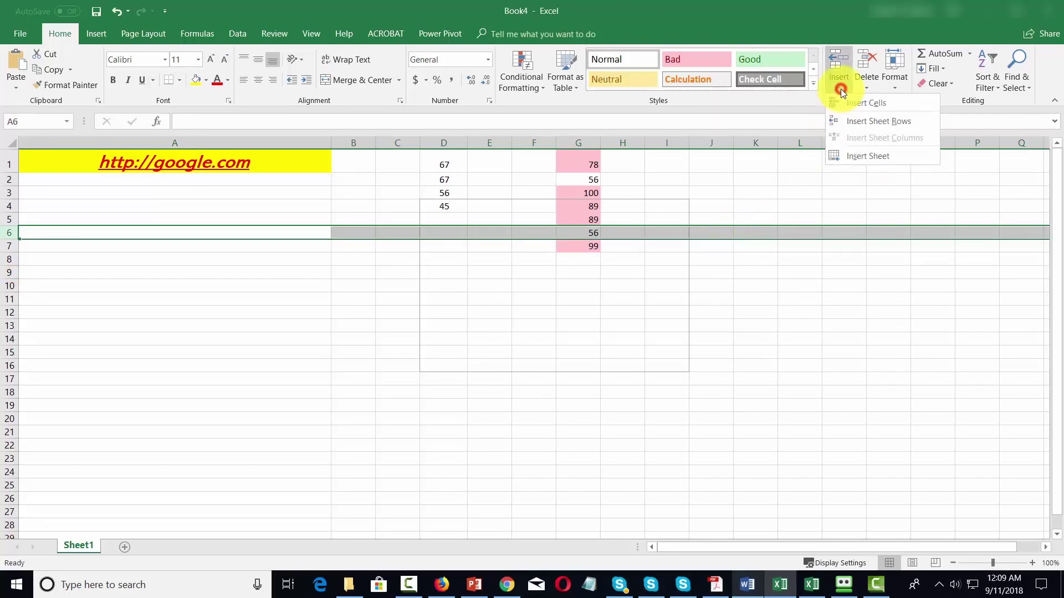
{"action": "left_click", "coordinate": [850, 106]}
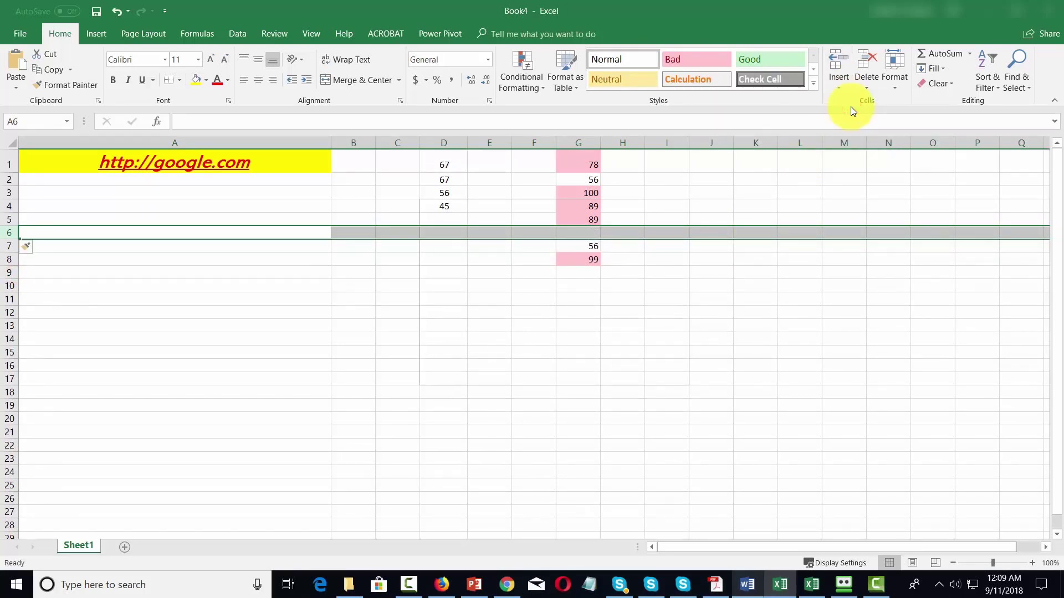
{"action": "left_click", "coordinate": [868, 89]}
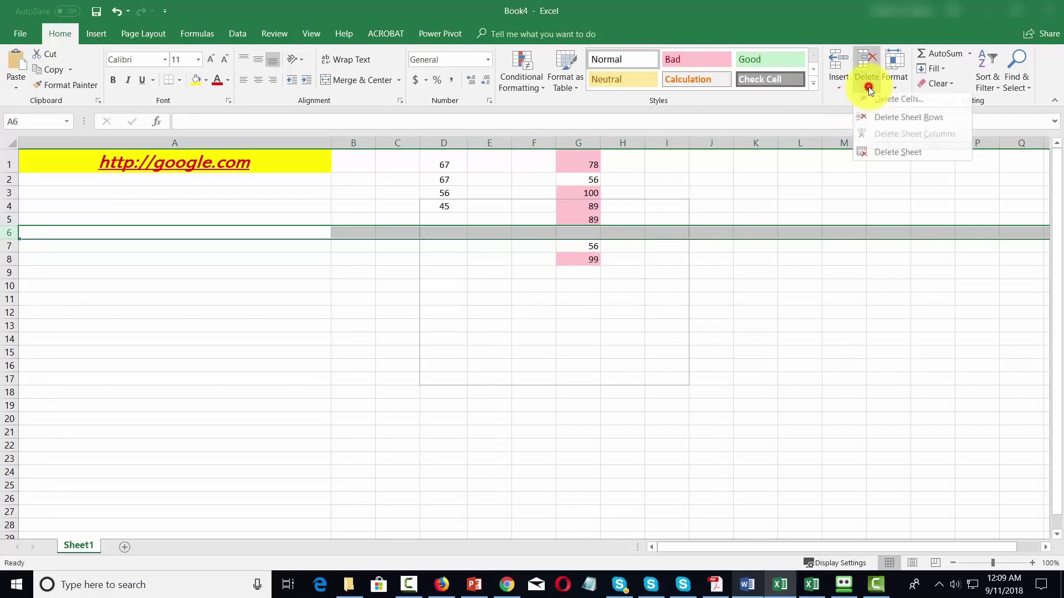
{"action": "left_click", "coordinate": [876, 99]}
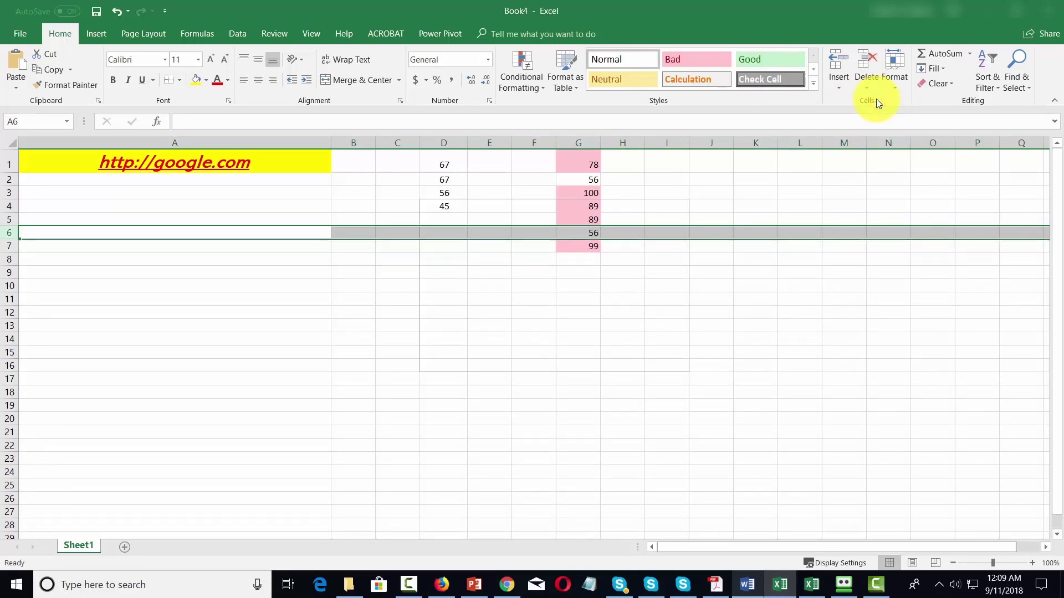
Step: Insert and delete a blank sheet row at row 6 once more
{"action": "left_click", "coordinate": [839, 87]}
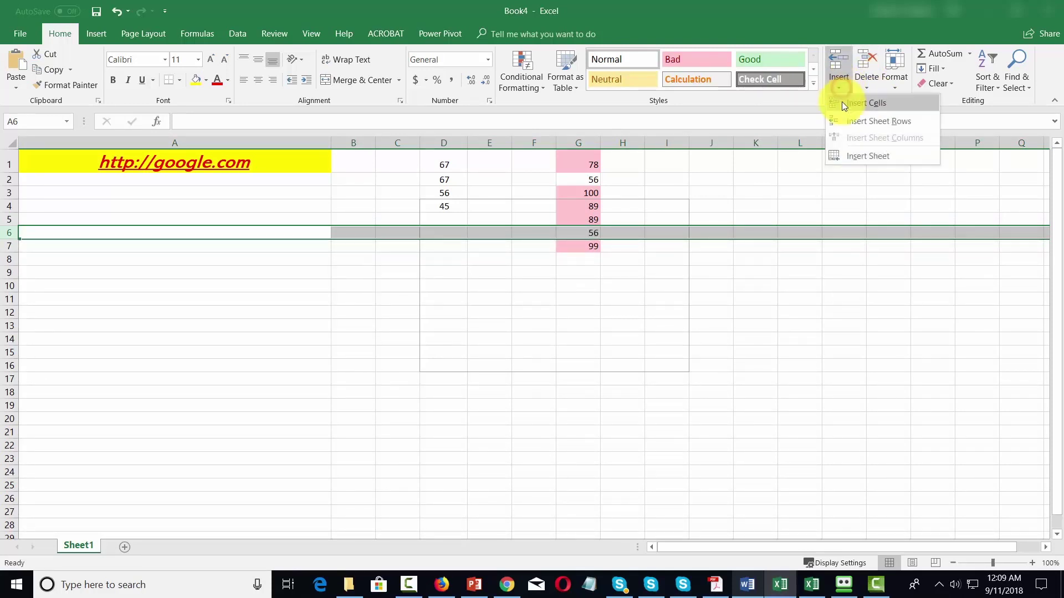
{"action": "left_click", "coordinate": [846, 119]}
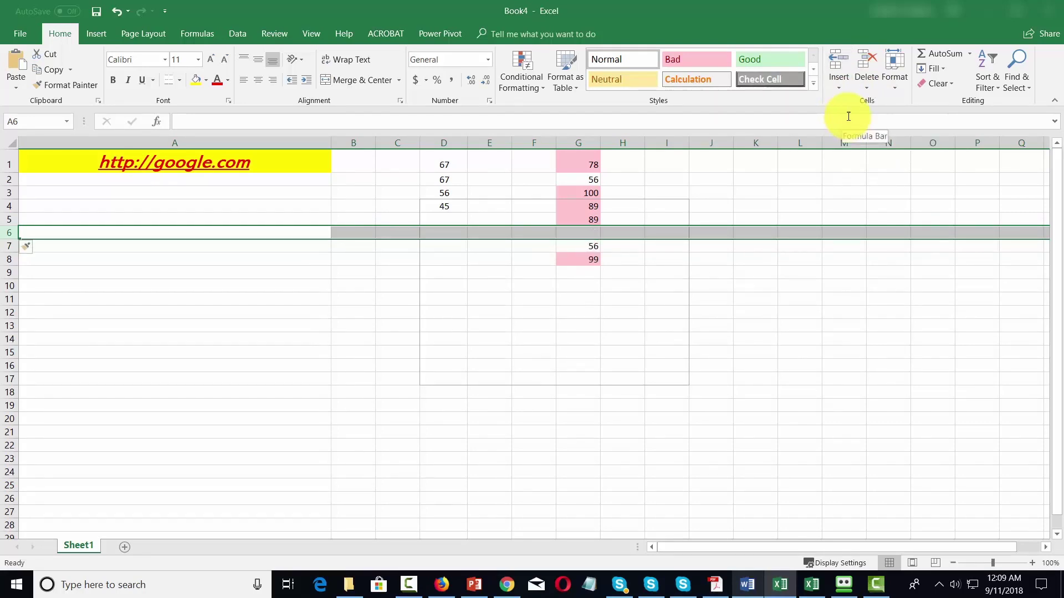
{"action": "left_click", "coordinate": [867, 86]}
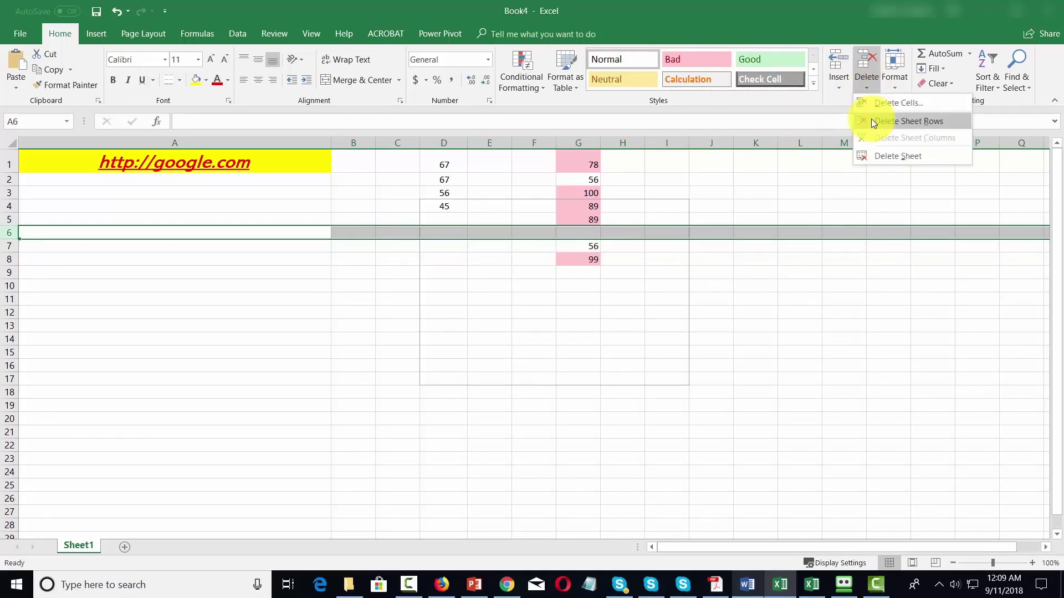
{"action": "left_click", "coordinate": [872, 120]}
{"action": "left_click", "coordinate": [804, 218]}
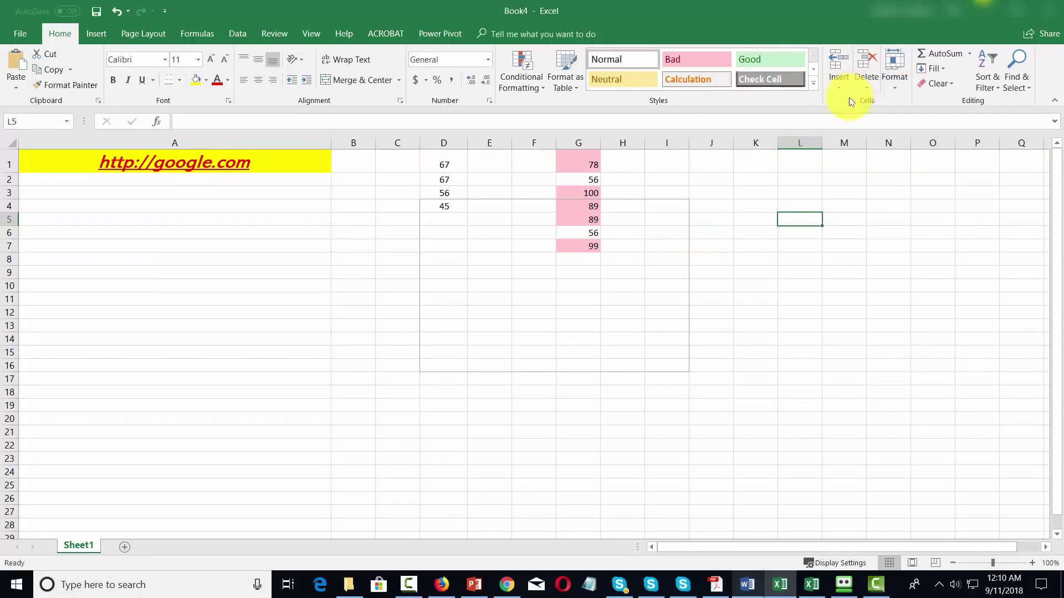
{"action": "left_click", "coordinate": [587, 233]}
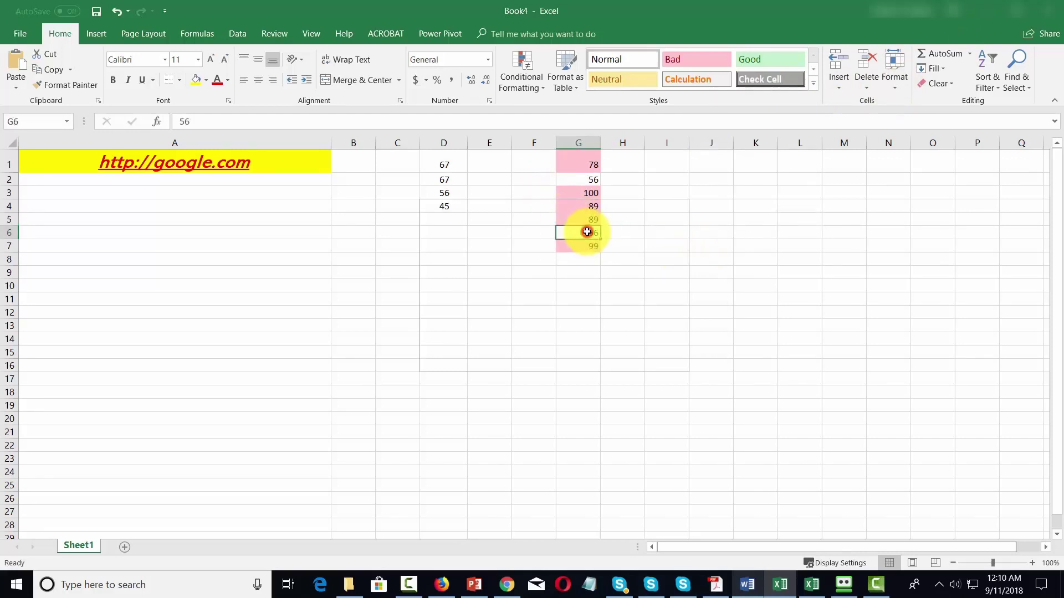
{"action": "left_click", "coordinate": [896, 86]}
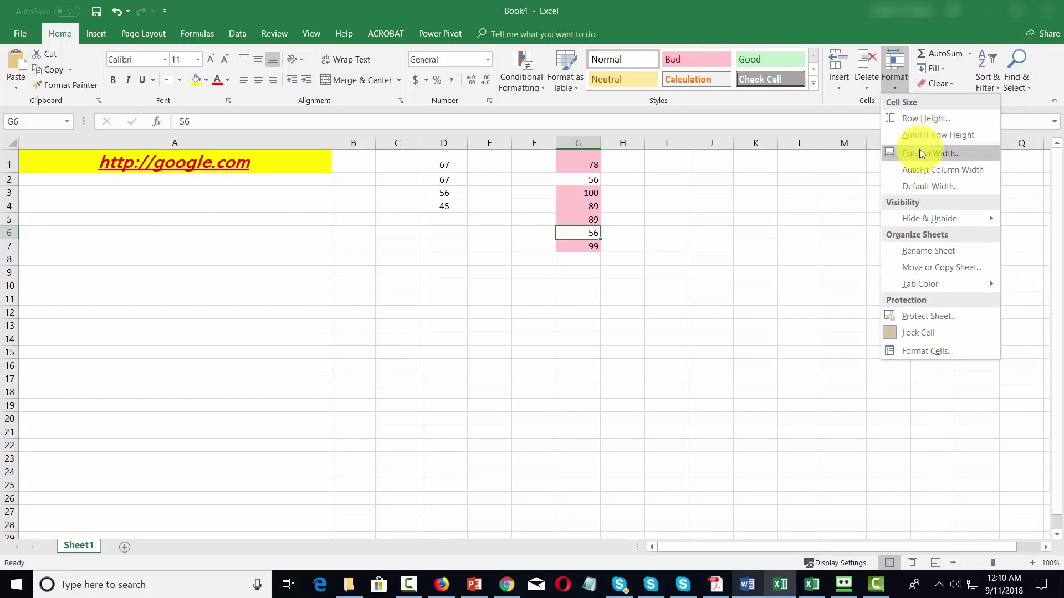
{"action": "mouse_move", "coordinate": [925, 220]}
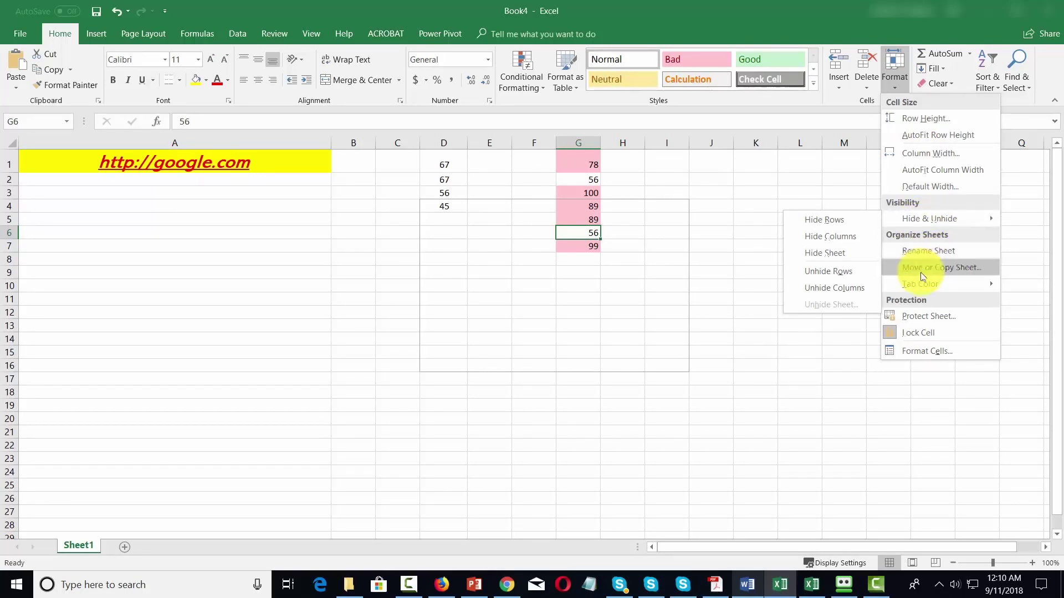
{"action": "mouse_move", "coordinate": [920, 288]}
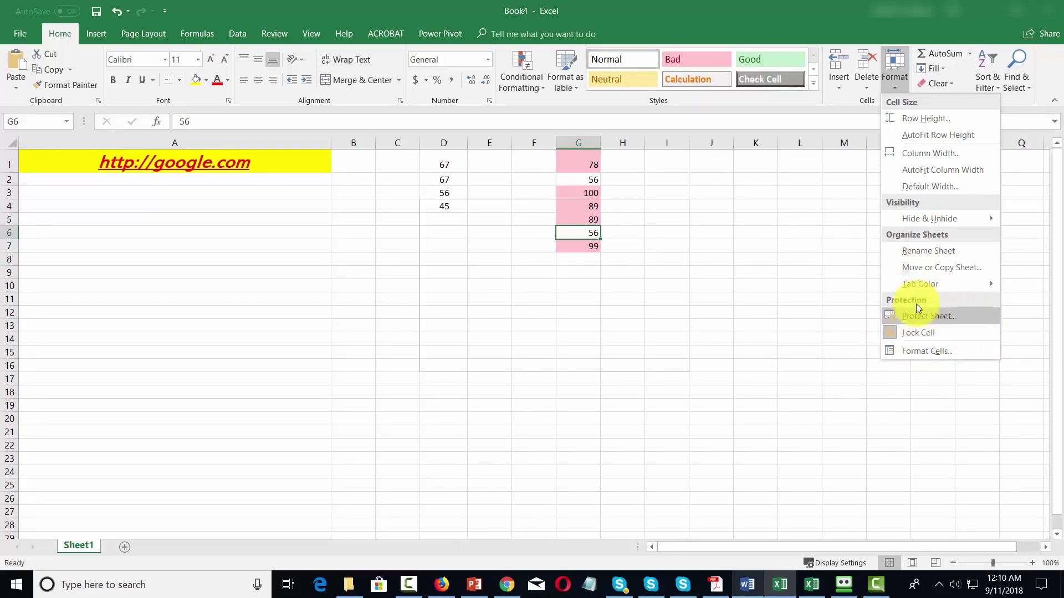
{"action": "left_click", "coordinate": [922, 352]}
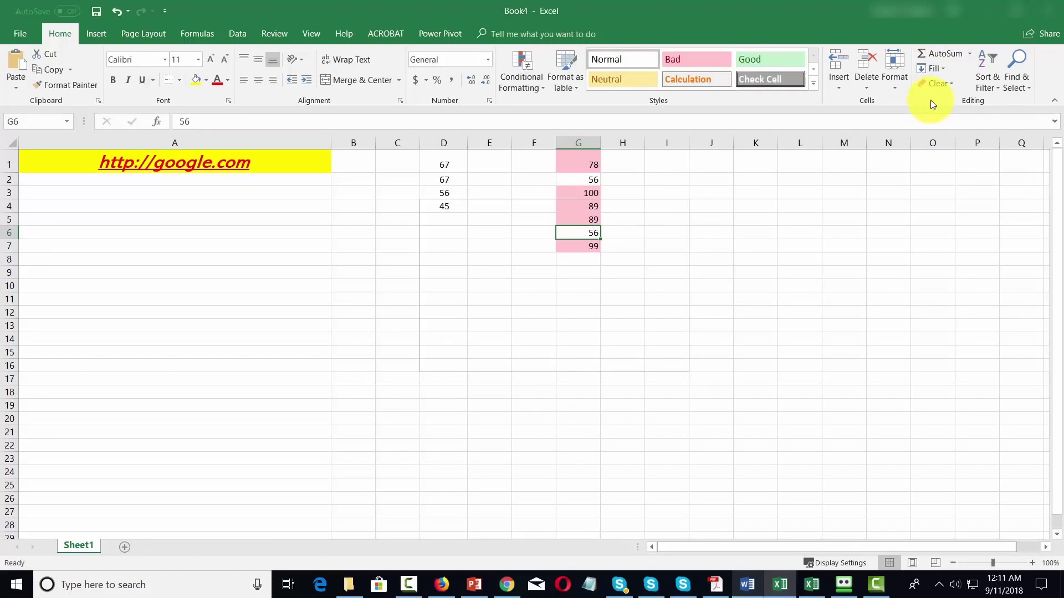
Step: Use Find to locate the next cell containing 67
{"action": "left_click", "coordinate": [1029, 89]}
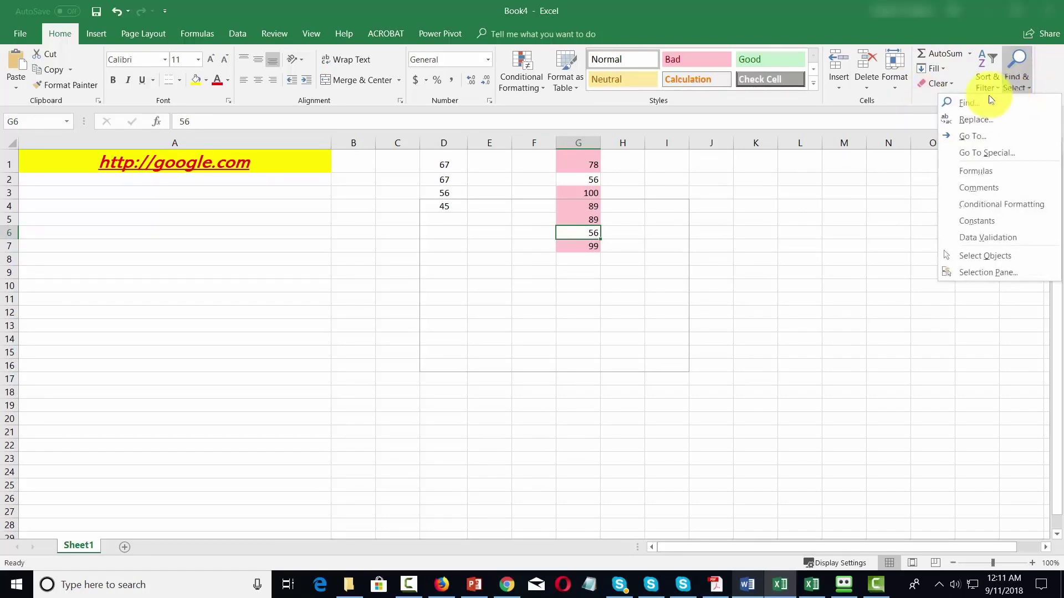
{"action": "left_click", "coordinate": [967, 102]}
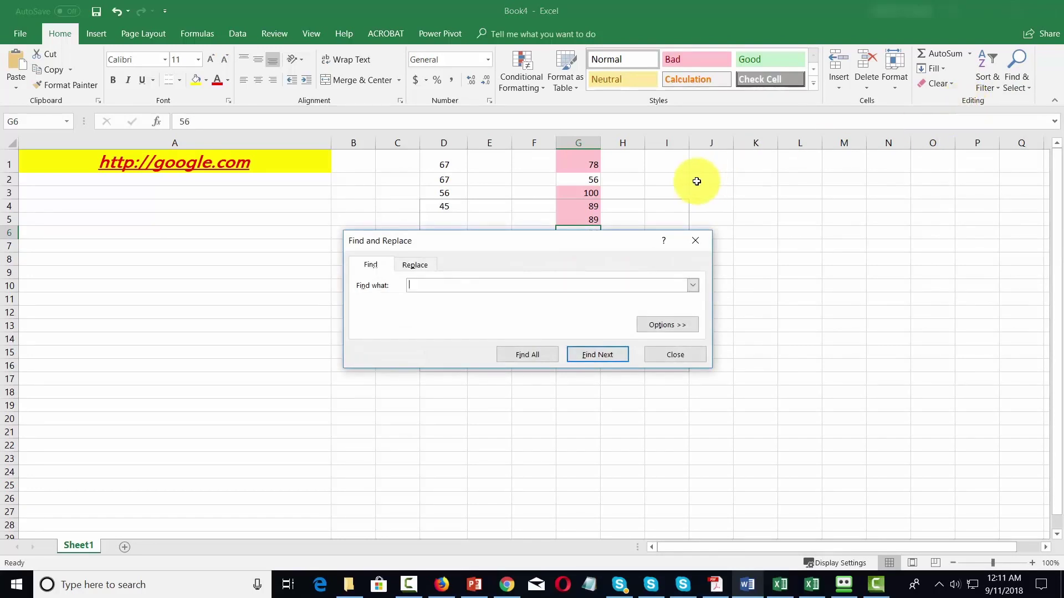
{"action": "type", "text": "67"}
{"action": "left_click", "coordinate": [595, 356]}
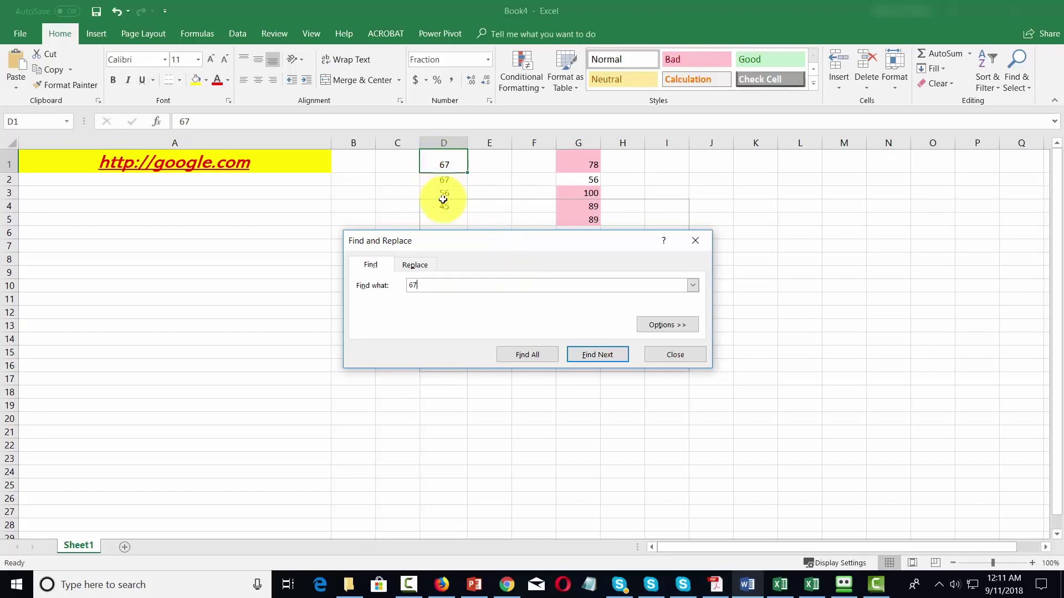
Step: Search for google to reach the link in A1, then close Find and Replace
{"action": "key", "text": "BackSpace"}
{"action": "key", "text": "BackSpace"}
{"action": "type", "text": "g"}
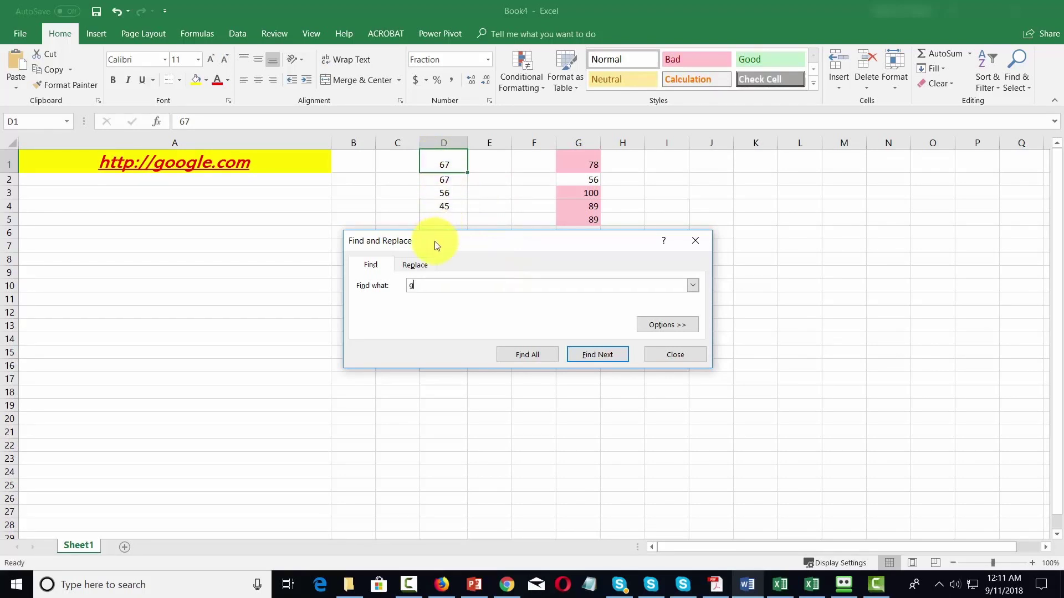
{"action": "type", "text": "oogle"}
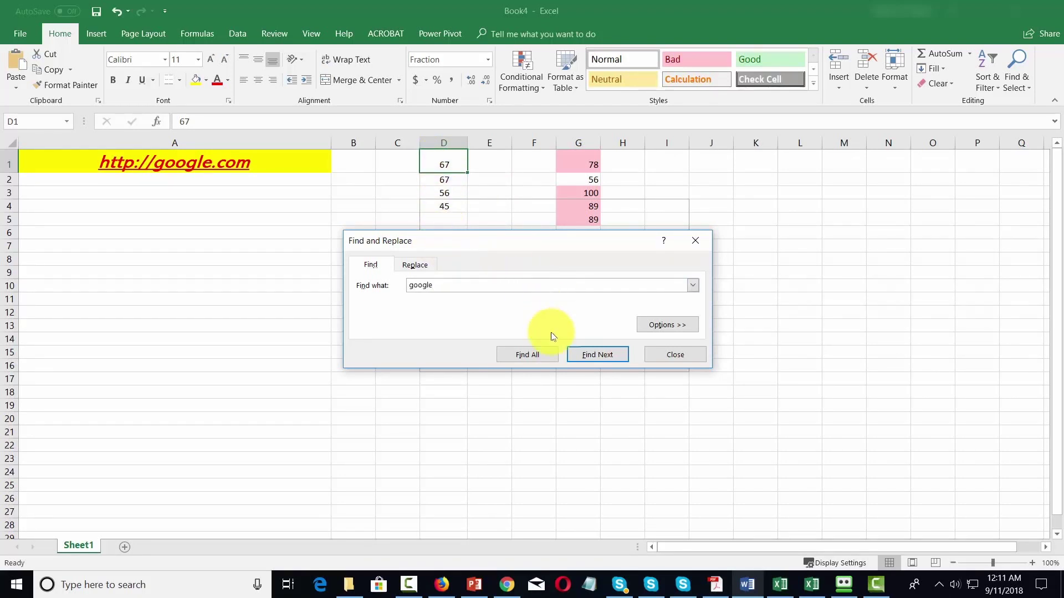
{"action": "left_click", "coordinate": [587, 358]}
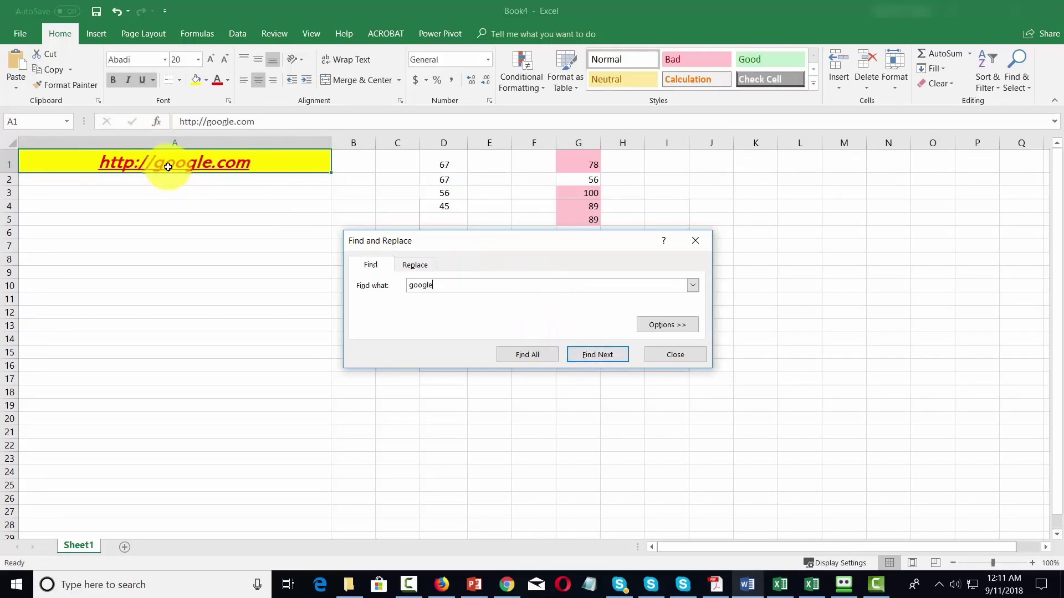
{"action": "left_click", "coordinate": [695, 240]}
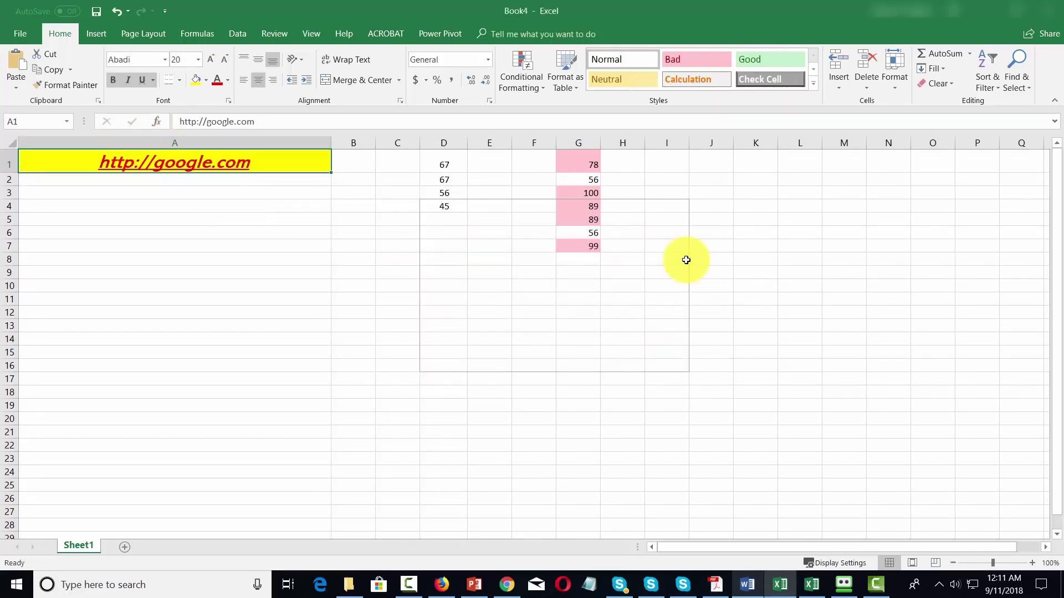